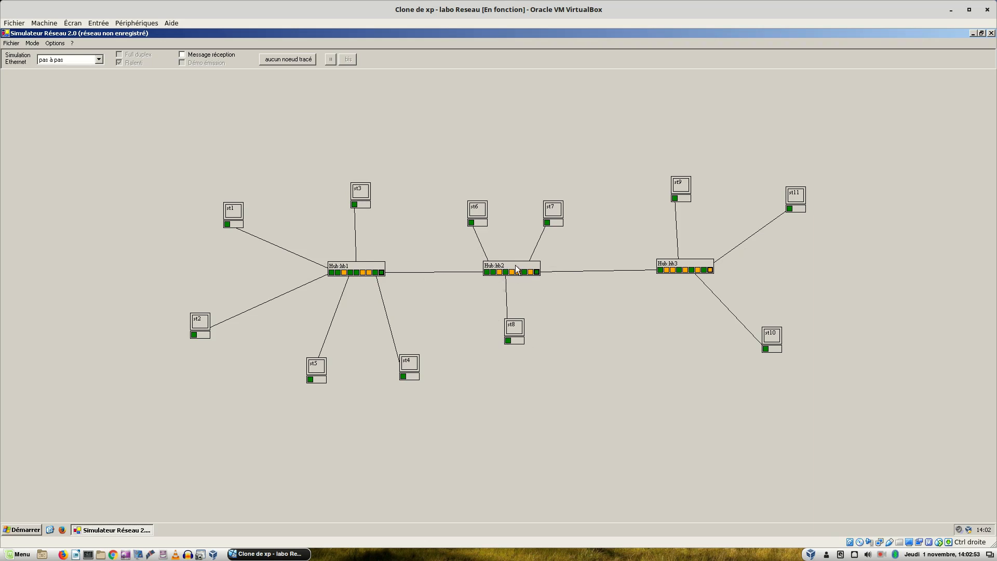
# Switch to the Conception réseau mode and delete the central hub hb2.
pyautogui.moveTo(518, 269); pyautogui.dragTo(513, 269)
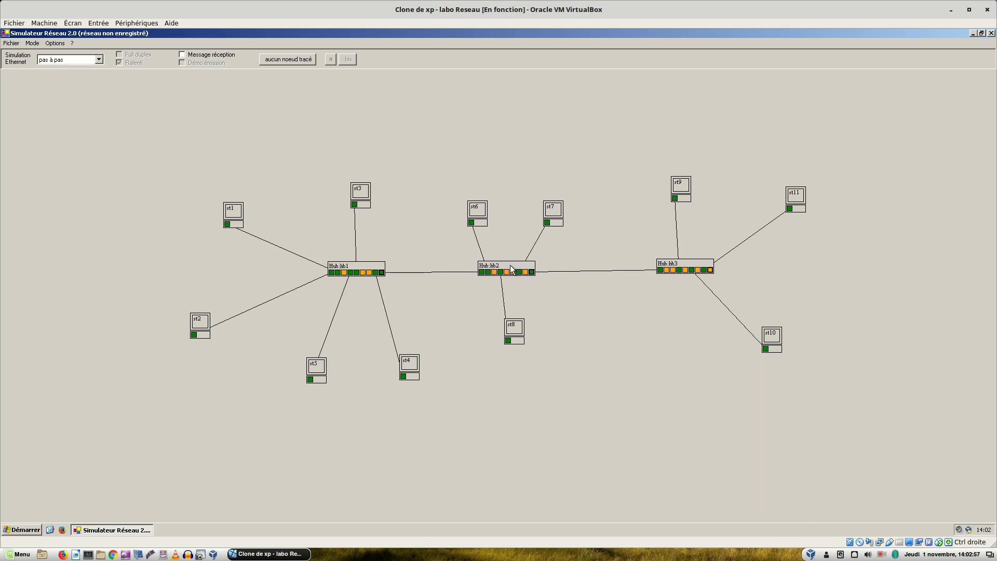
pyautogui.click(32, 43)
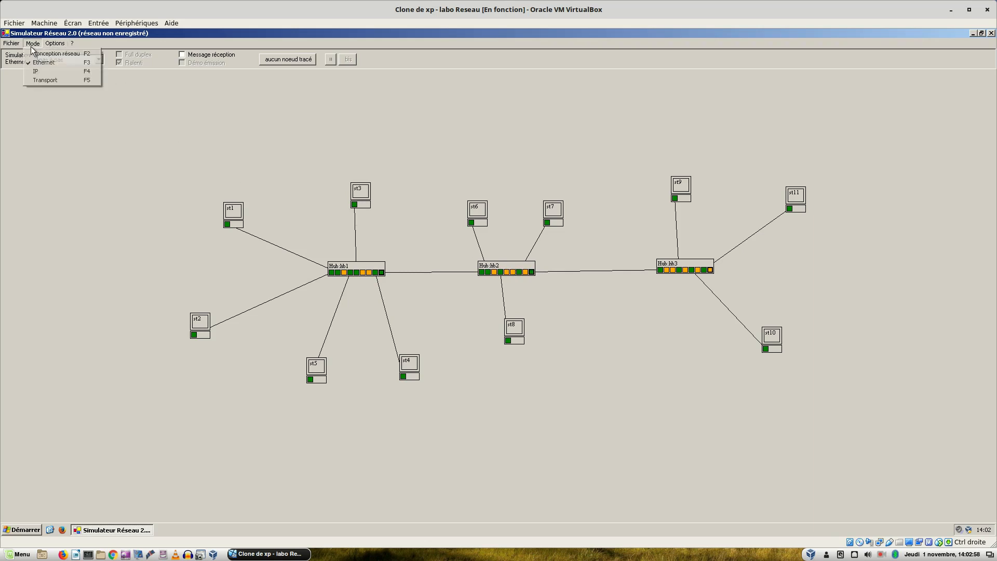
pyautogui.click(35, 54)
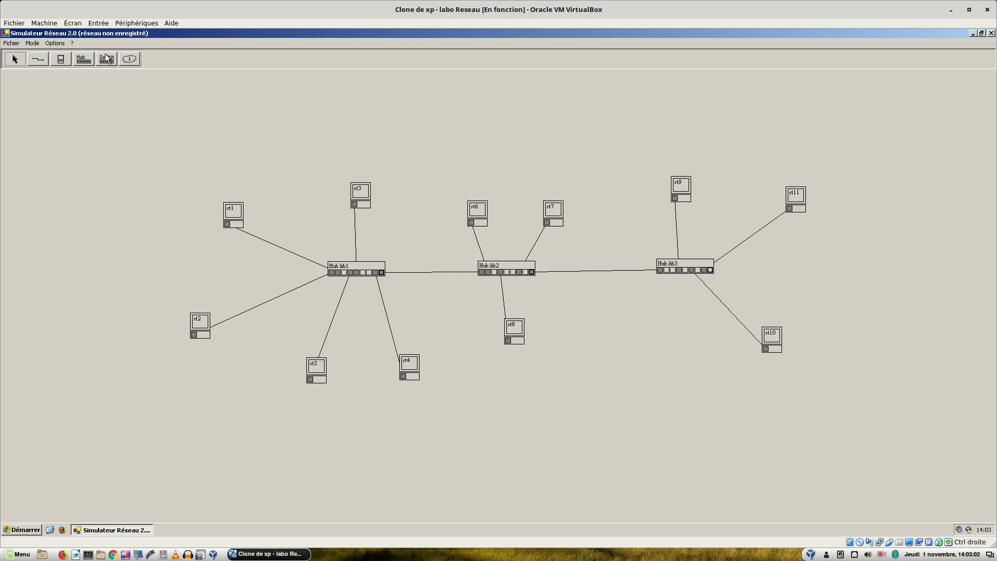
pyautogui.click(39, 60)
pyautogui.click(18, 58)
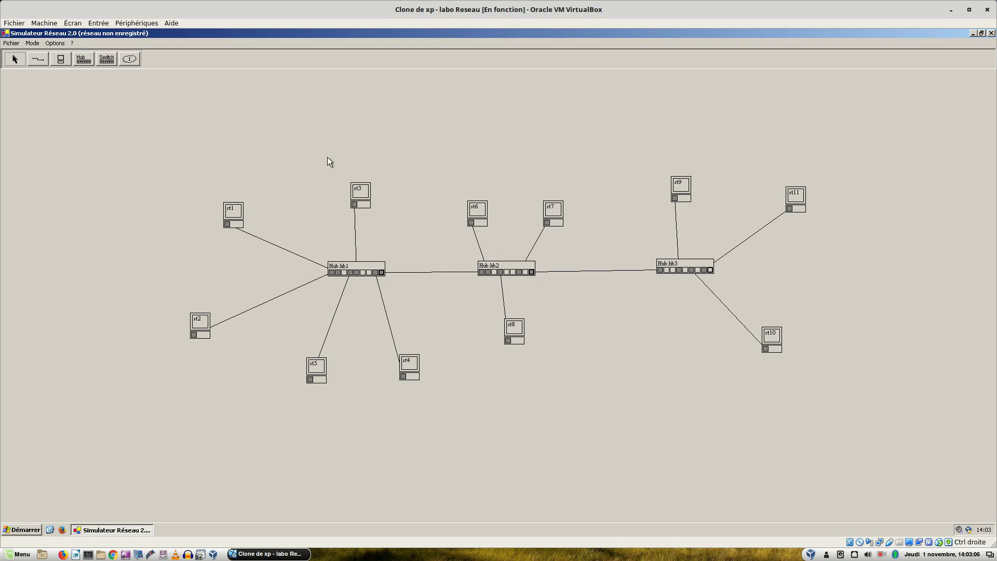
pyautogui.click(517, 263)
pyautogui.press('Delete')
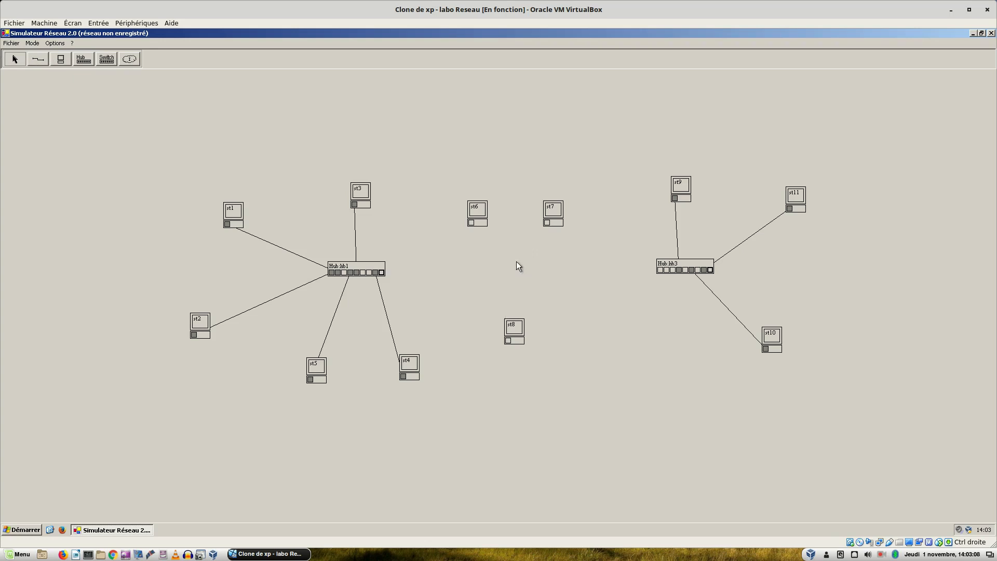
# Place a switch between hubs hb1 and hb3, and cable it to station st6, hub hb1 and station st8.
pyautogui.click(108, 61)
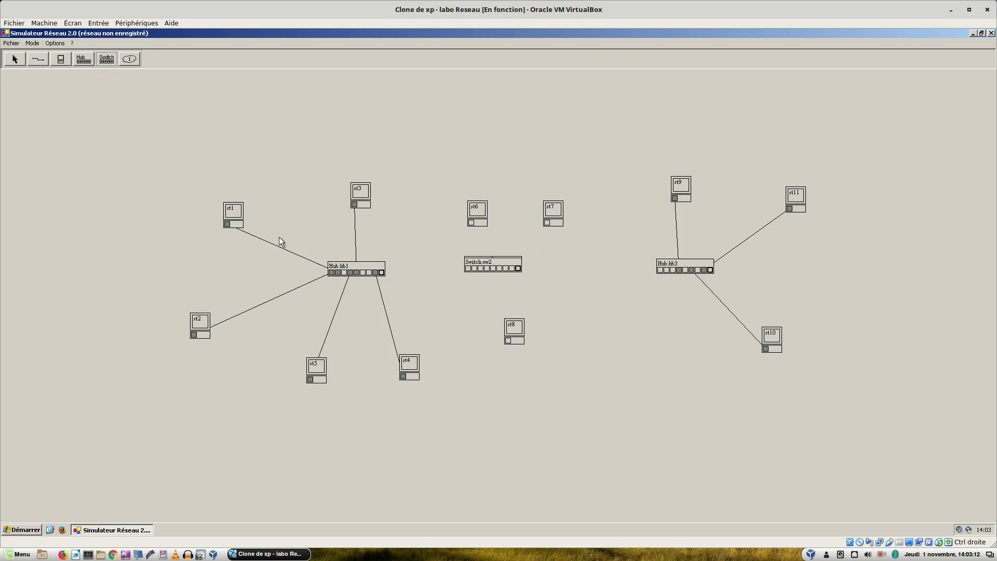
pyautogui.click(35, 60)
pyautogui.moveTo(471, 224); pyautogui.dragTo(472, 266)
pyautogui.moveTo(471, 225); pyautogui.dragTo(467, 257)
pyautogui.moveTo(492, 269); pyautogui.dragTo(508, 341)
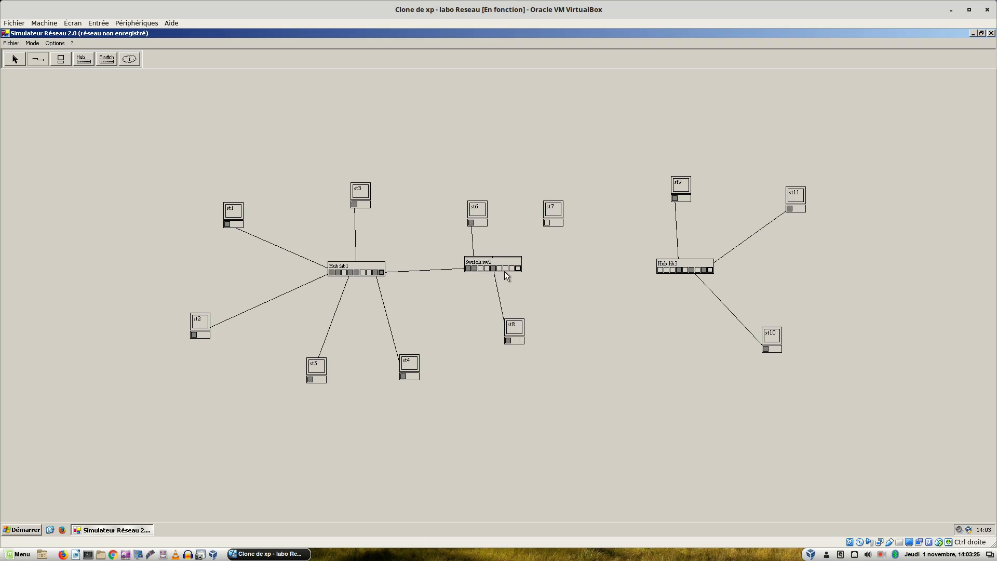
# Cable the switch to station st7 and hub hb3, and return the simulator to Ethernet mode.
pyautogui.moveTo(506, 271); pyautogui.dragTo(548, 226)
pyautogui.moveTo(520, 273); pyautogui.dragTo(660, 271)
pyautogui.click(35, 45)
pyautogui.click(39, 63)
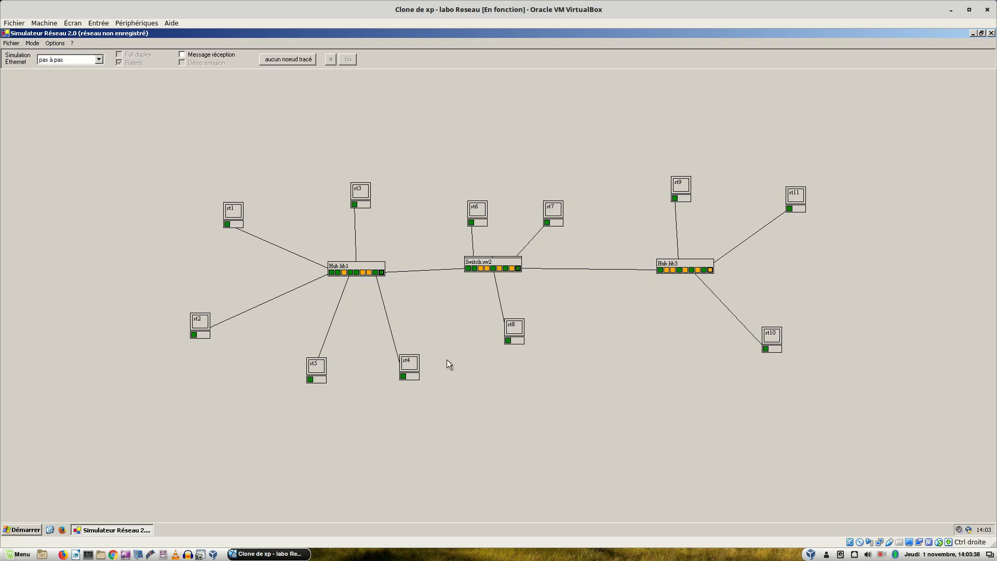
# Try to emit a unicast frame from st1 to st3 (mac03) in step-by-step simulation.
pyautogui.rightClick(227, 225)
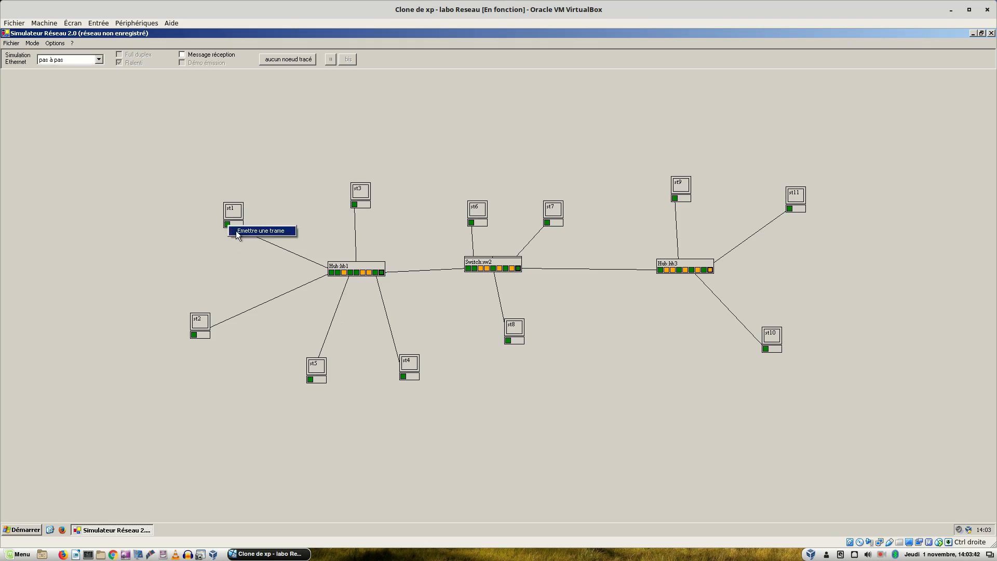
pyautogui.click(238, 232)
pyautogui.click(237, 229)
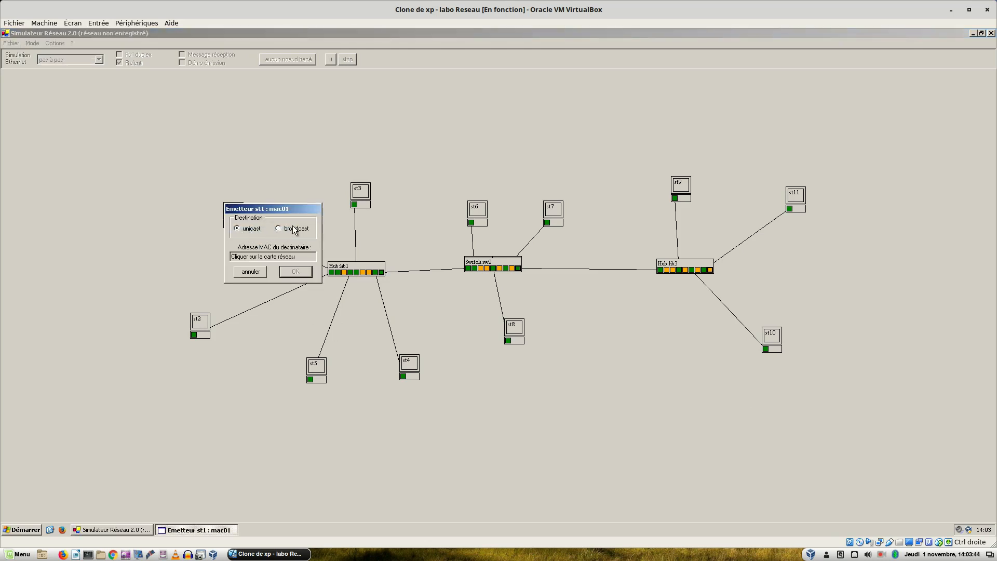
pyautogui.click(353, 203)
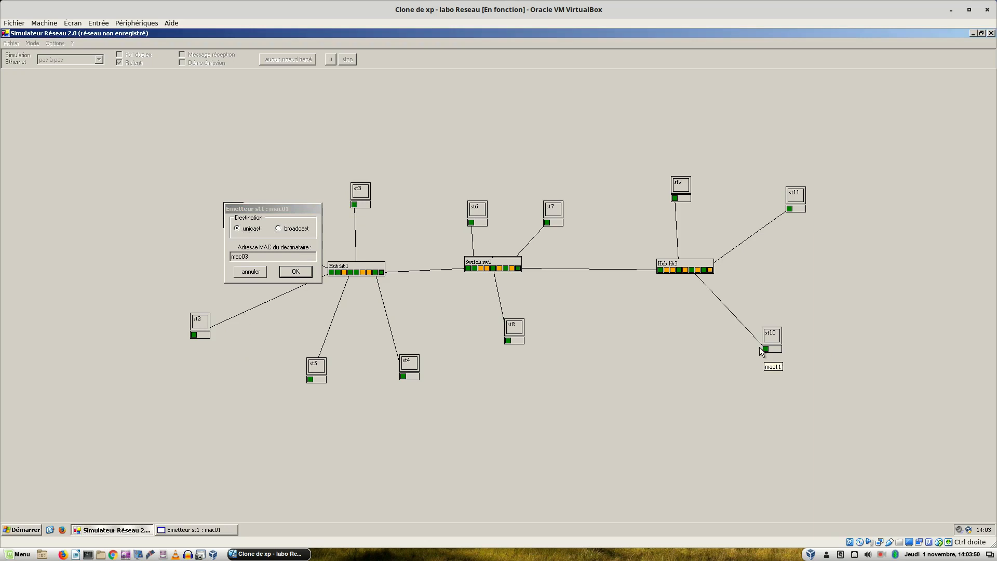
pyautogui.click(295, 271)
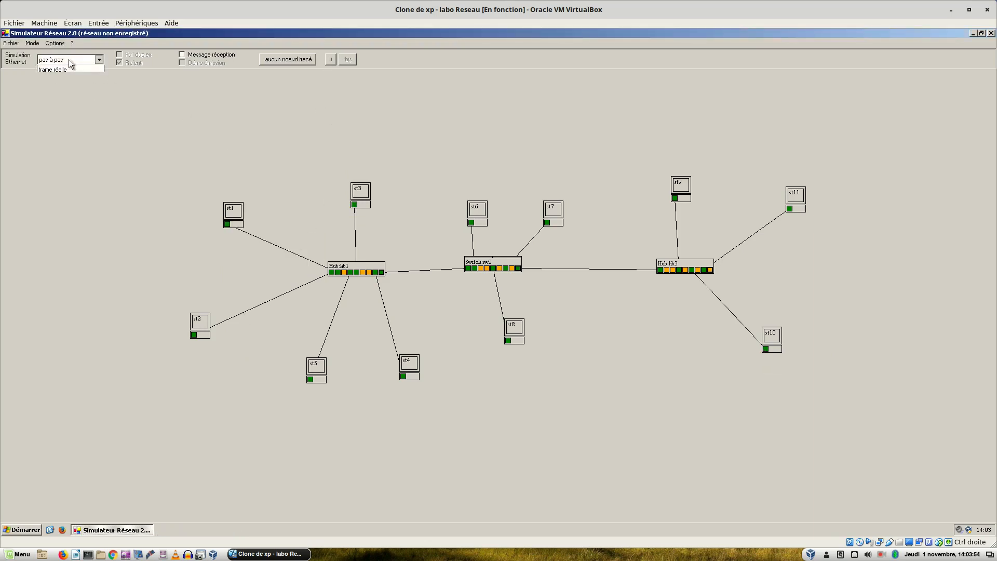
# Set the Ethernet simulation to trame réelle and prepare a trame moyenne unicast from st1 to st2 (mac02).
pyautogui.click(98, 60)
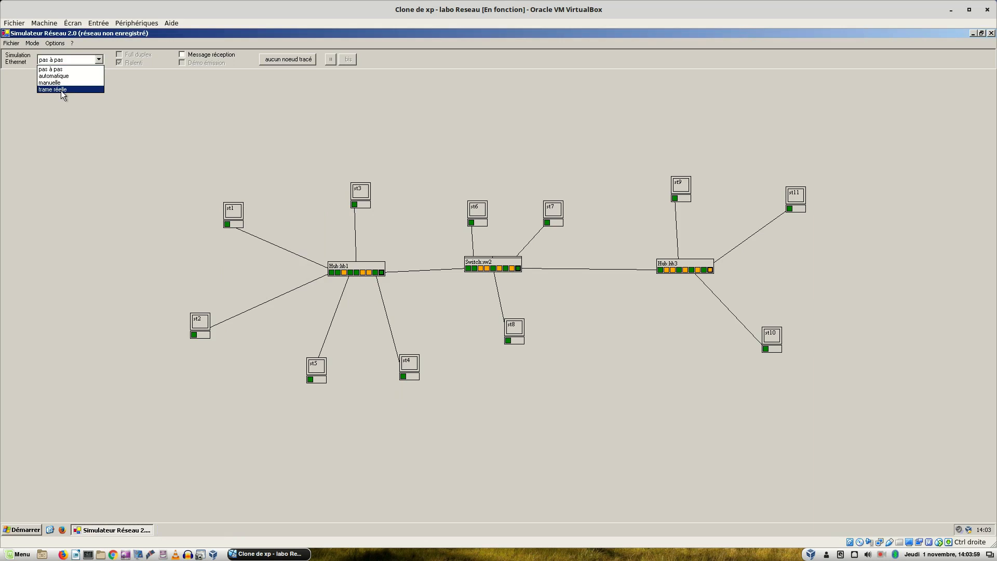
pyautogui.click(61, 90)
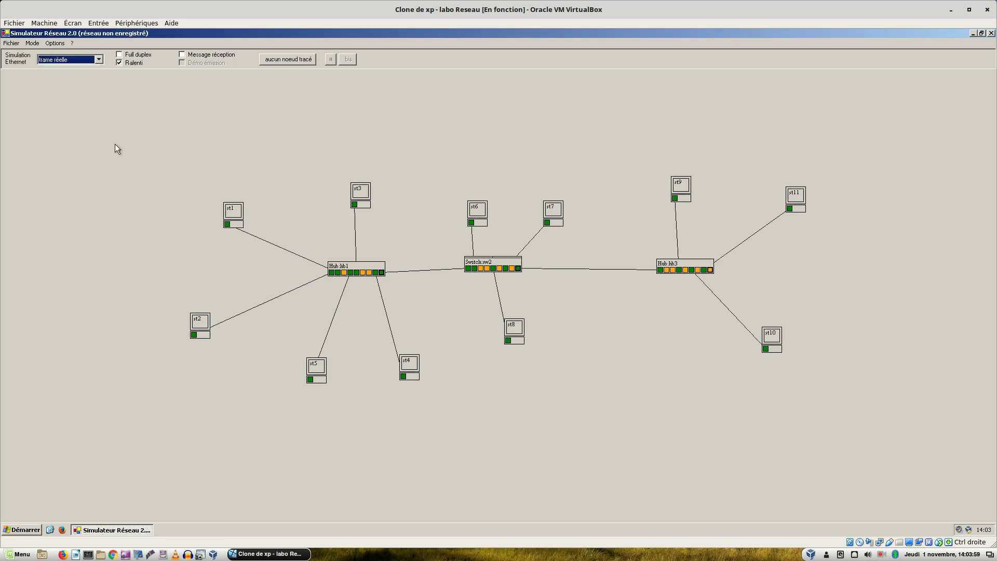
pyautogui.rightClick(229, 227)
pyautogui.click(232, 232)
pyautogui.click(236, 229)
pyautogui.click(194, 333)
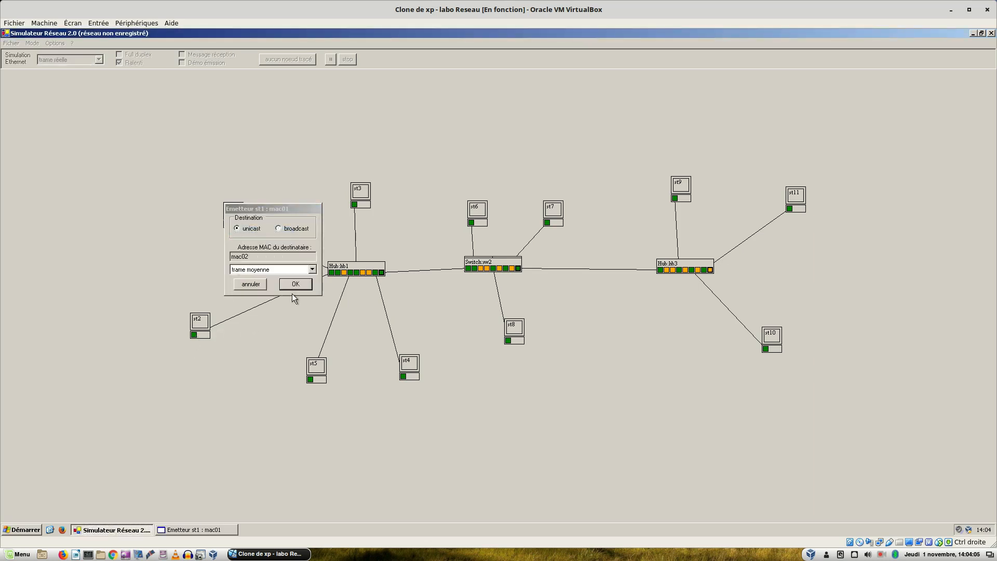
pyautogui.moveTo(281, 210); pyautogui.dragTo(336, 192)
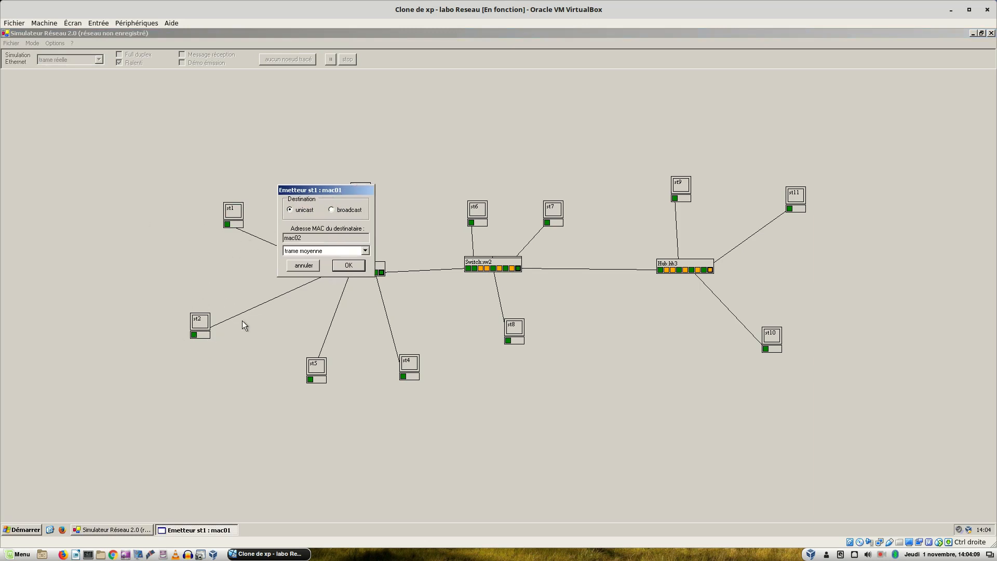
# Prepare a trame moyenne unicast from st11 to st10 (mac11) and send it together with the st1 frame.
pyautogui.doubleClick(787, 207)
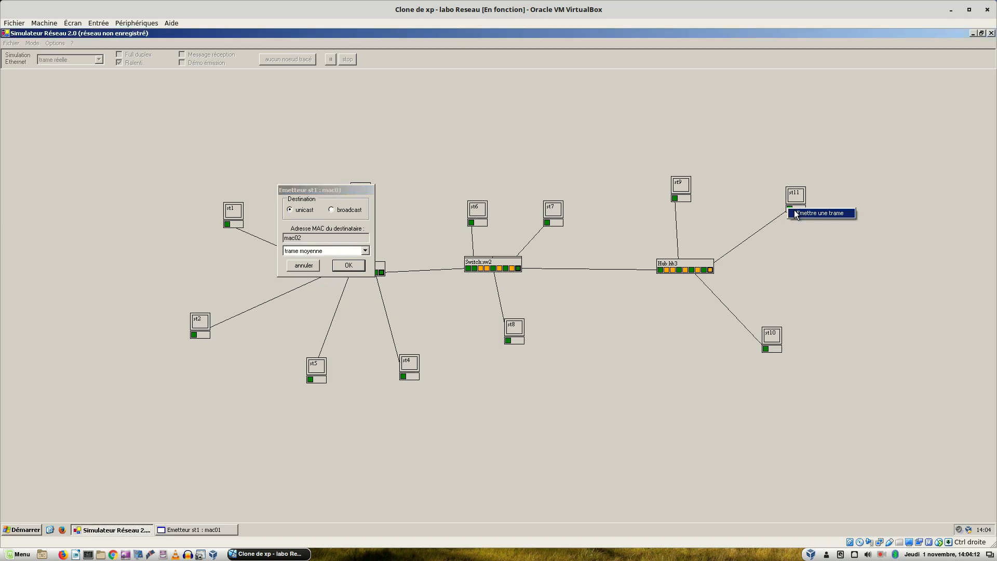
pyautogui.click(799, 213)
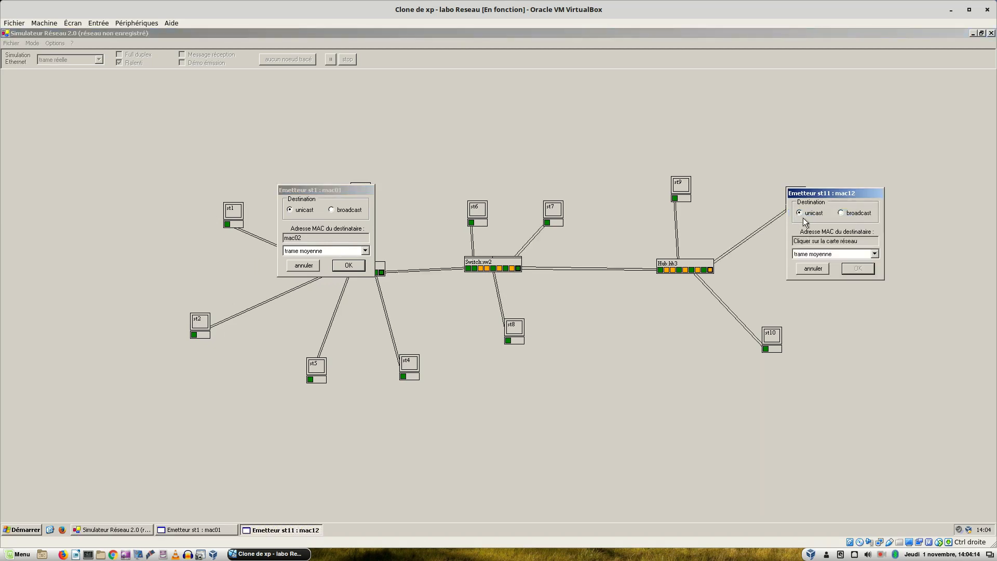
pyautogui.click(763, 349)
pyautogui.moveTo(831, 194); pyautogui.dragTo(344, 195)
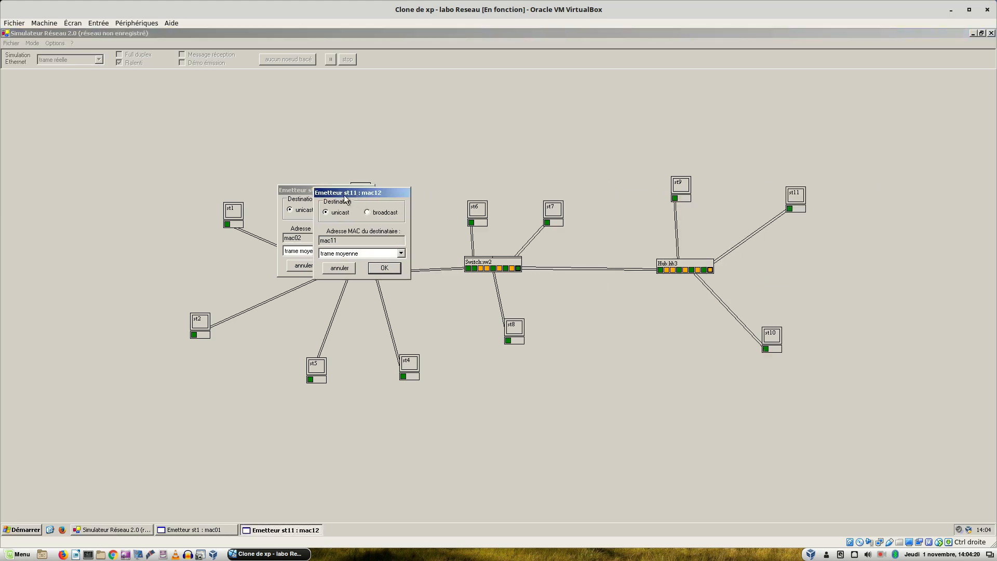
pyautogui.click(313, 207)
pyautogui.click(348, 266)
pyautogui.click(383, 268)
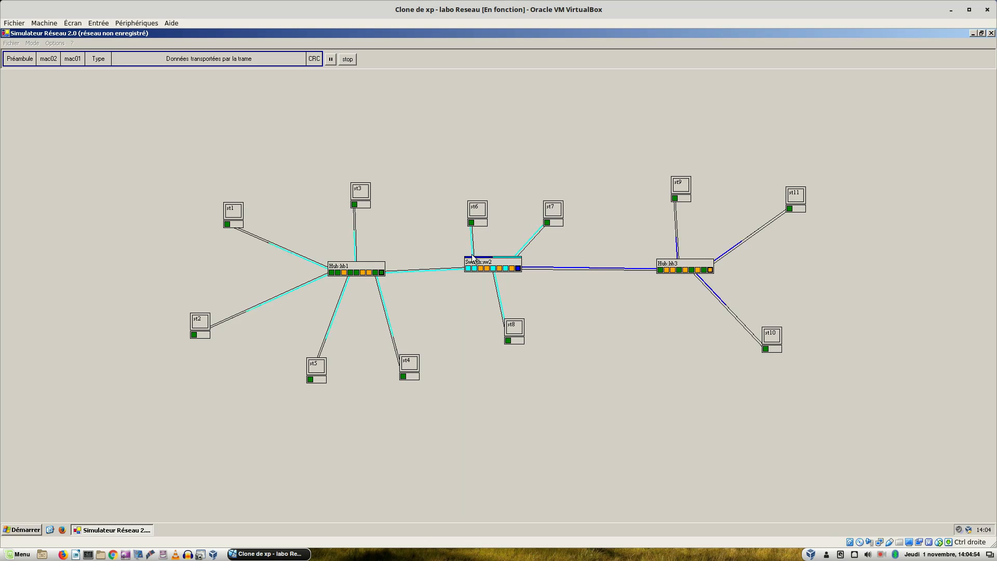
pyautogui.moveTo(467, 269)
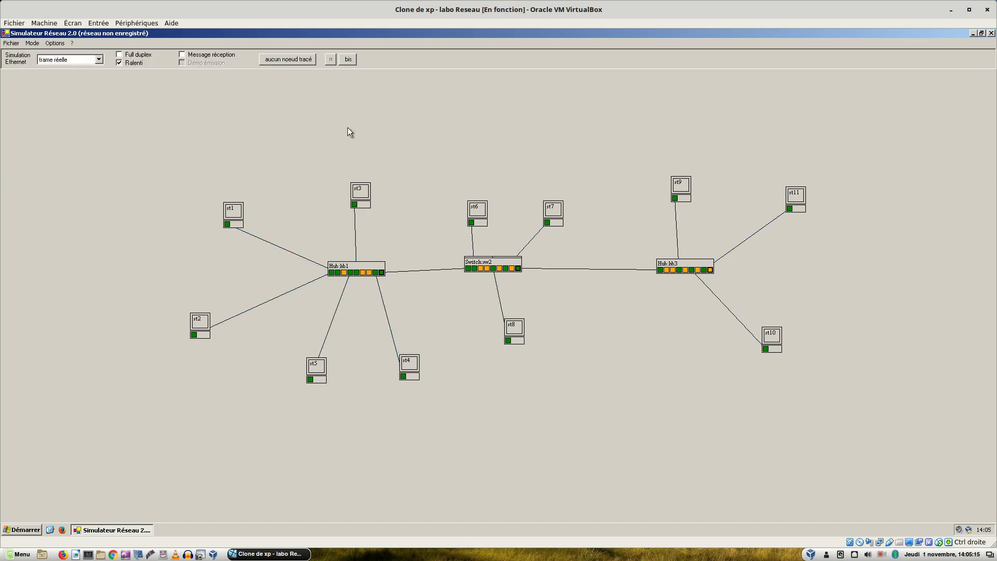
# Prepare a trame moyenne unicast from st1 to st3 (mac03).
pyautogui.rightClick(228, 224)
pyautogui.click(240, 230)
pyautogui.click(238, 229)
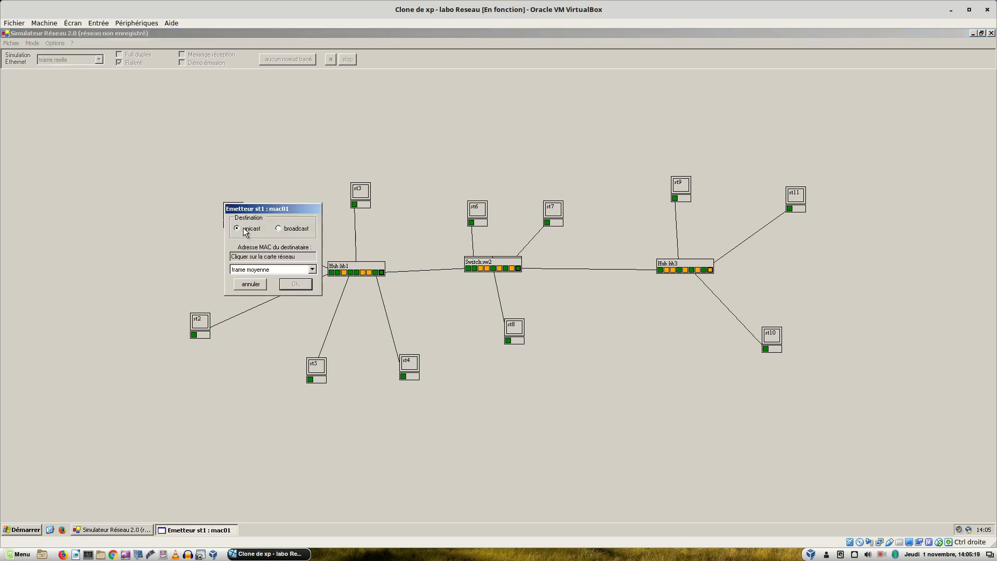
pyautogui.click(355, 204)
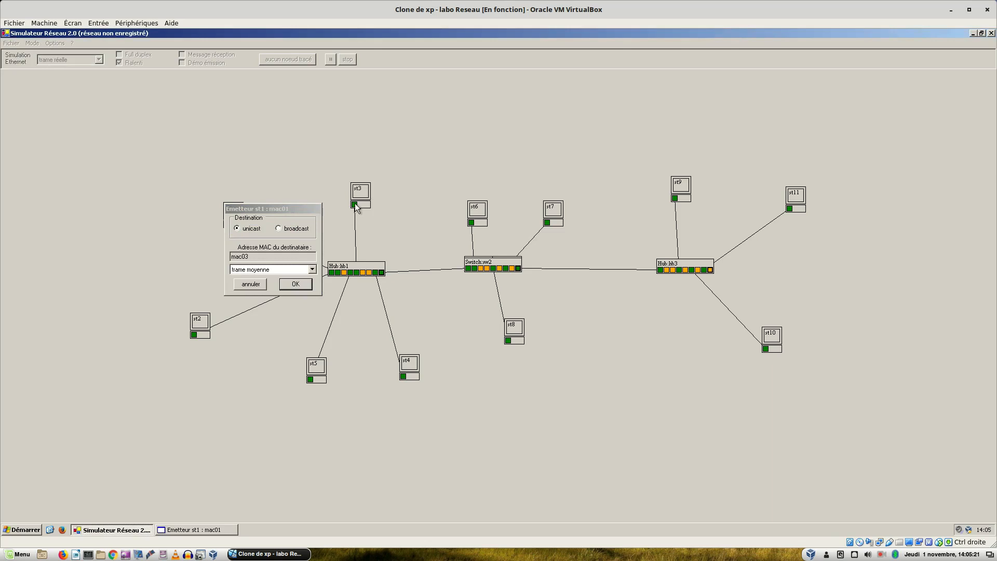
# Prepare a second trame moyenne unicast from st5 to st4 (mac04).
pyautogui.rightClick(309, 379)
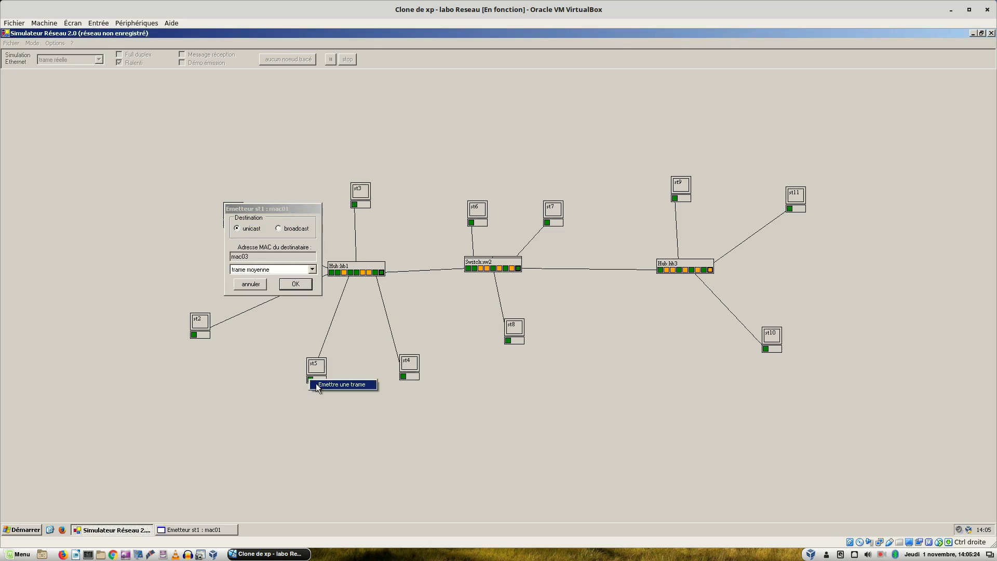
pyautogui.click(317, 386)
pyautogui.moveTo(378, 363); pyautogui.dragTo(354, 360)
pyautogui.click(314, 385)
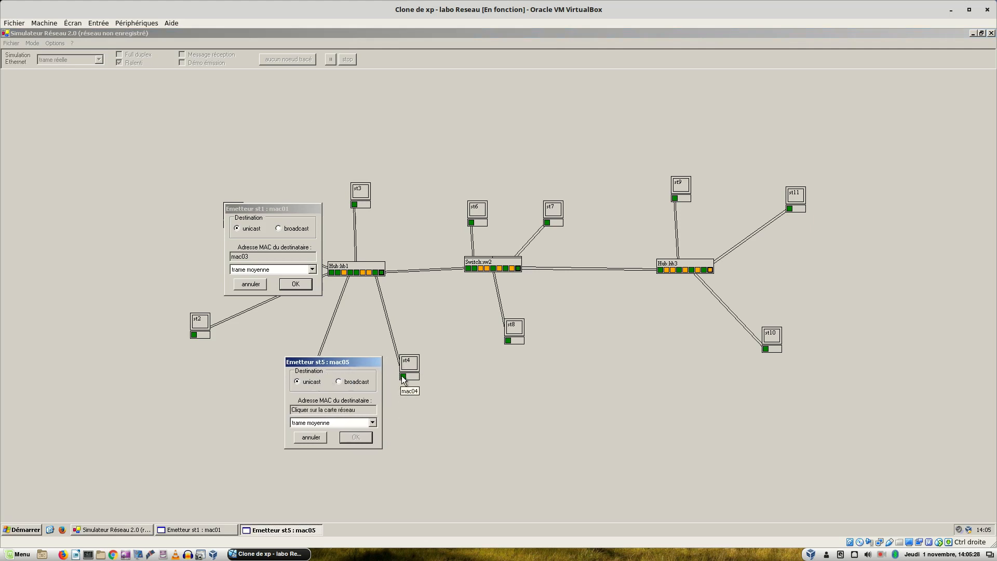
pyautogui.click(404, 382)
# Bring the st1 and st5 emitter dialogs together and send both frames in quick succession.
pyautogui.moveTo(363, 362); pyautogui.dragTo(338, 208)
pyautogui.click(250, 231)
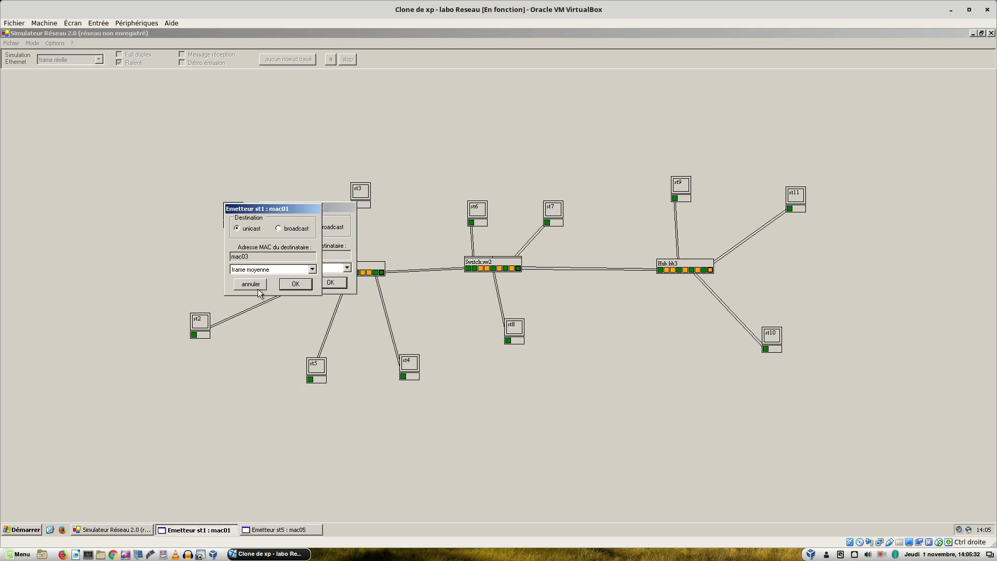
pyautogui.click(306, 285)
pyautogui.click(319, 284)
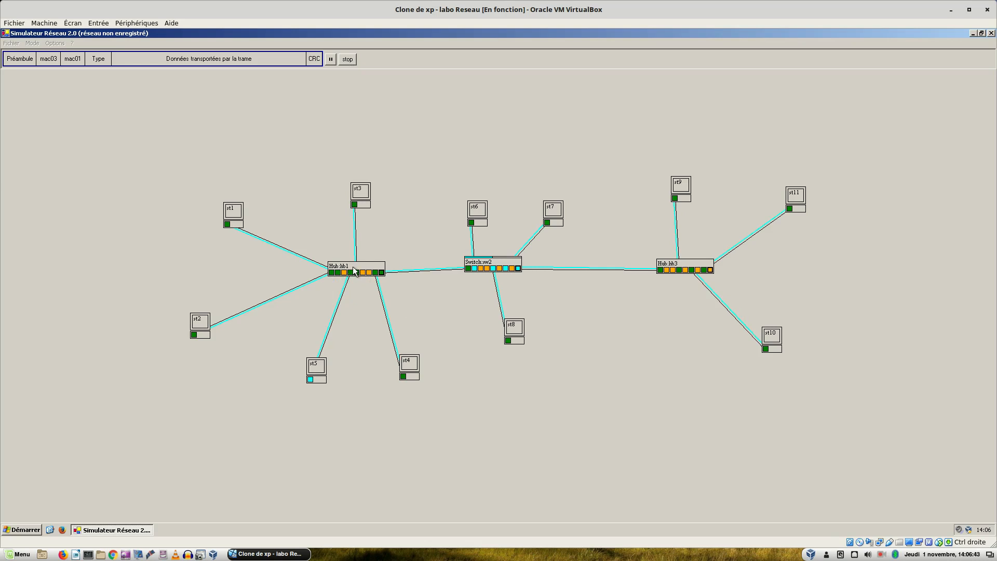
pyautogui.moveTo(519, 267)
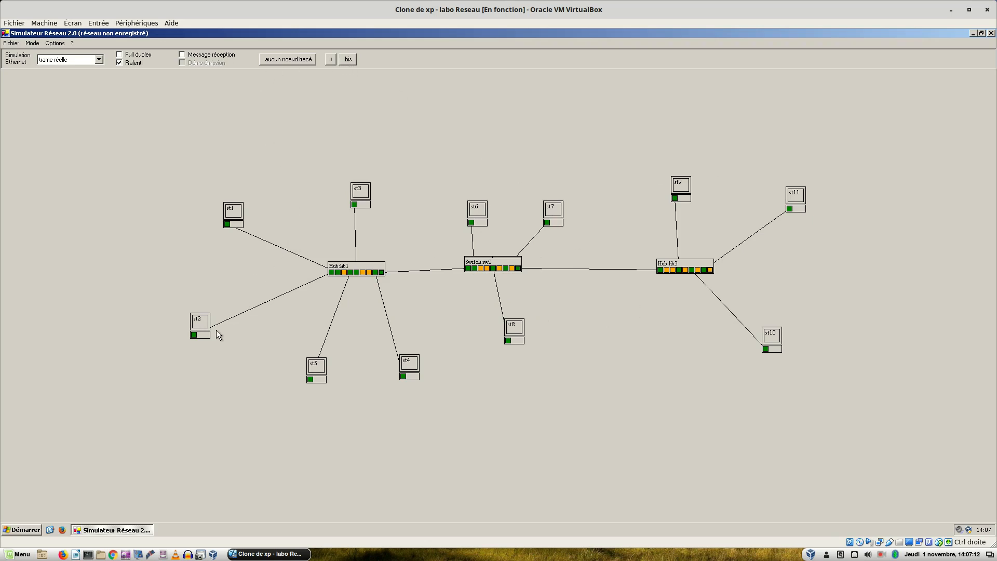
# Shift station st2, the central switch and station st6 slightly in the network layout.
pyautogui.moveTo(206, 327); pyautogui.dragTo(221, 322)
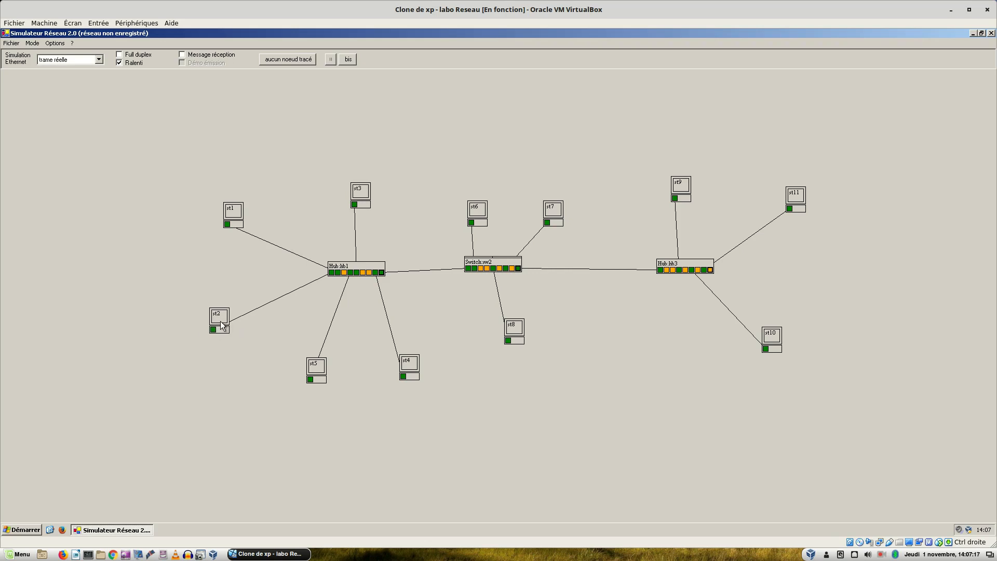
pyautogui.moveTo(491, 264); pyautogui.dragTo(501, 259)
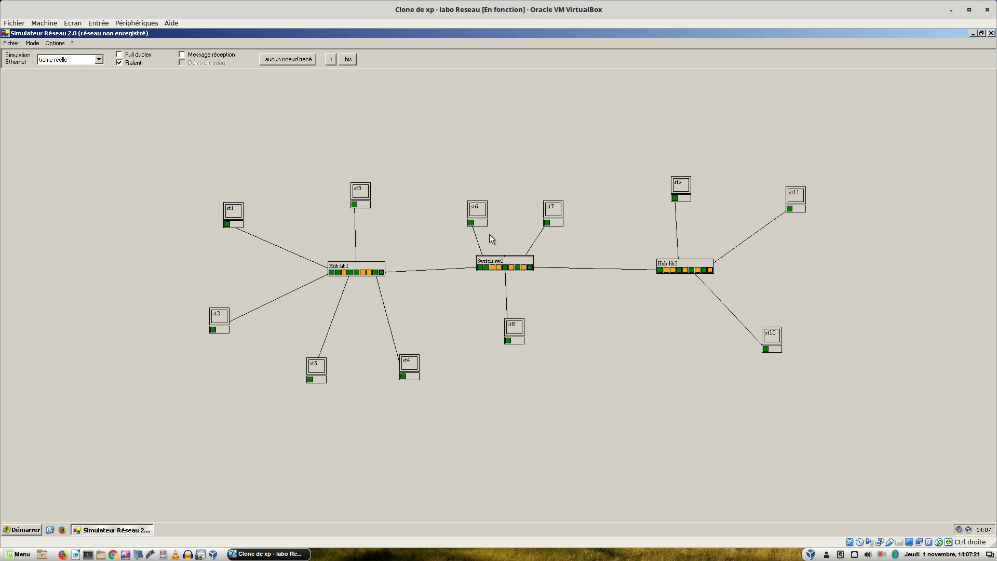
pyautogui.moveTo(477, 207); pyautogui.dragTo(470, 212)
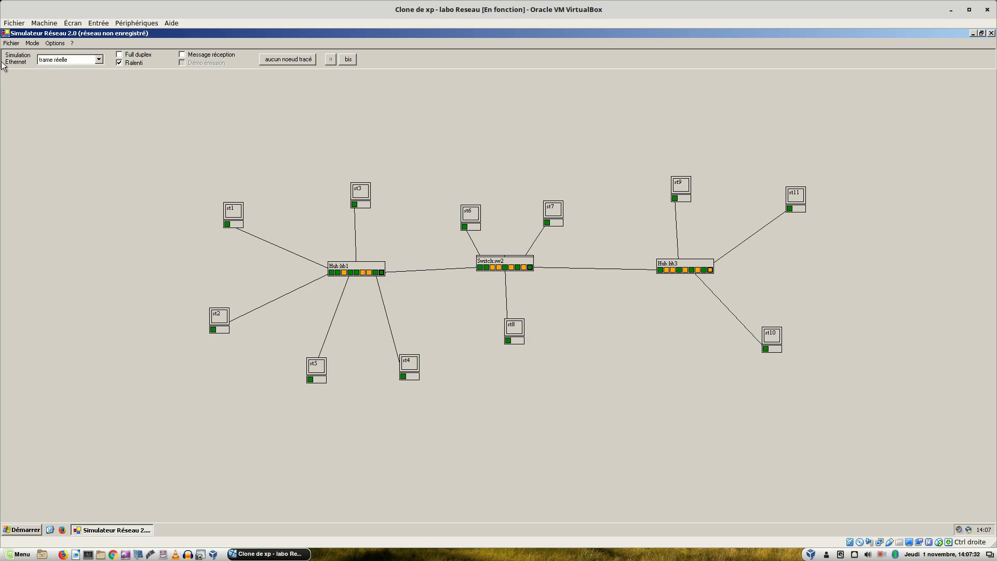
# Start a new network without saving the changes to the current one.
pyautogui.click(12, 43)
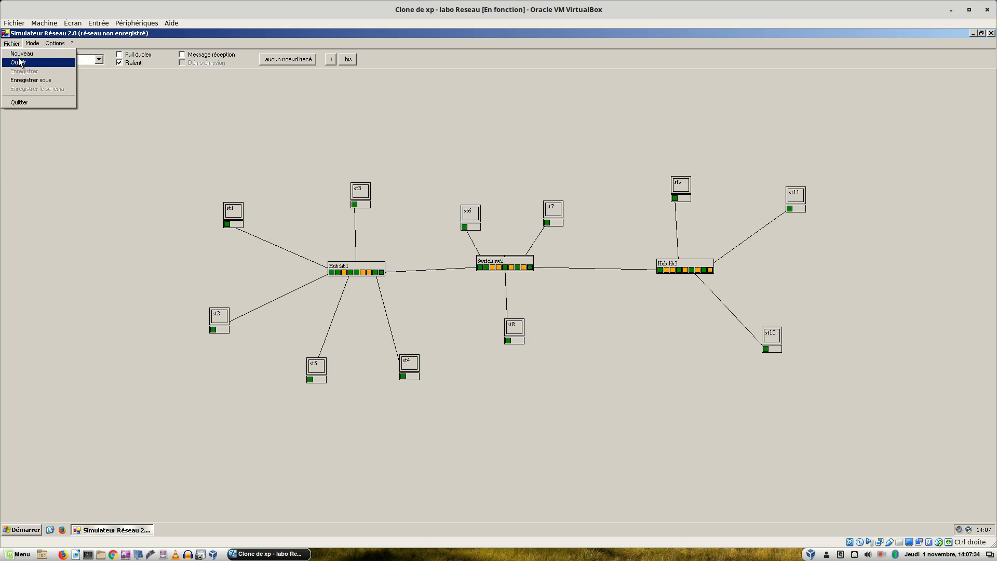
pyautogui.click(21, 54)
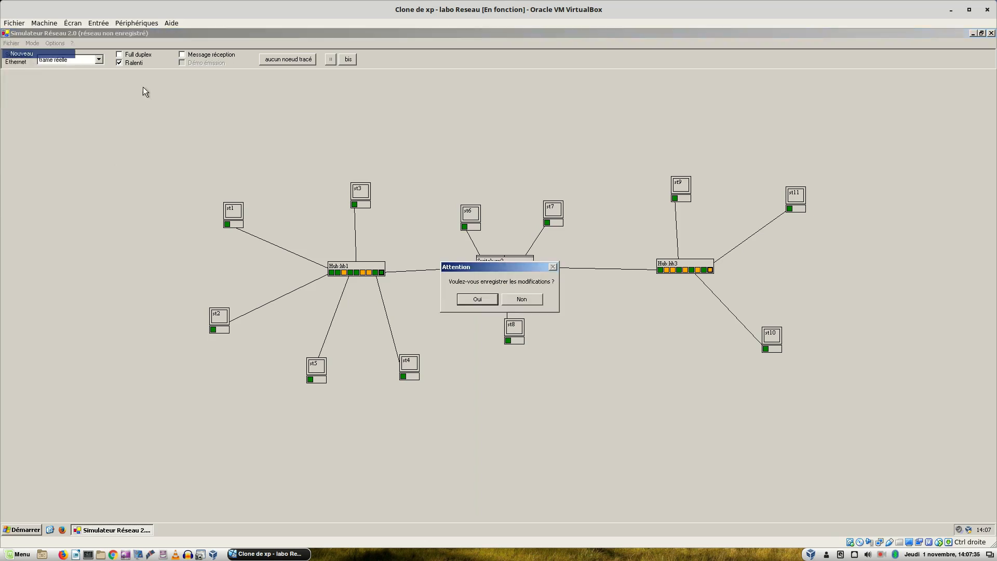
pyautogui.click(510, 300)
# Place a hub mid-canvas, with one station above it and another below it.
pyautogui.click(62, 61)
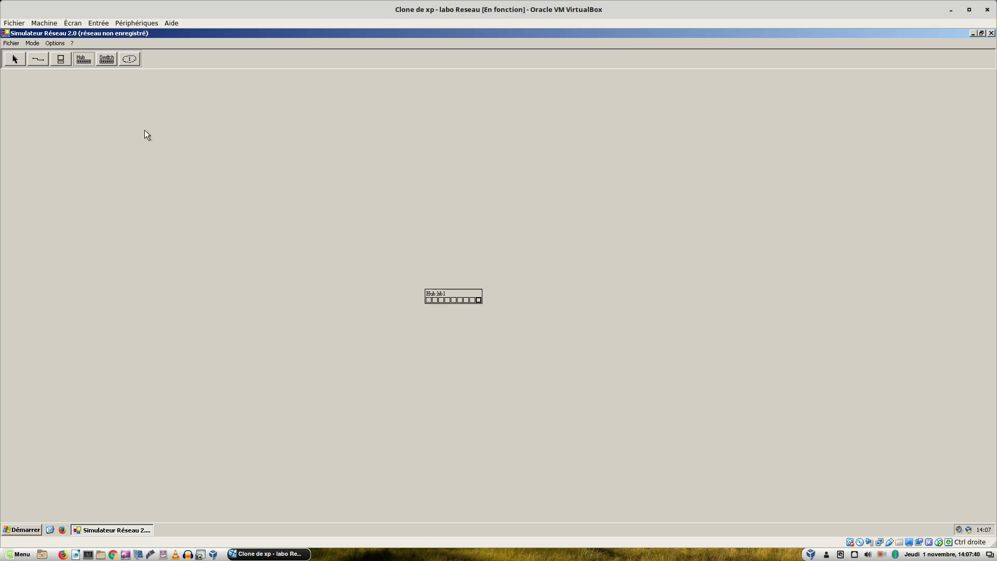
pyautogui.click(61, 60)
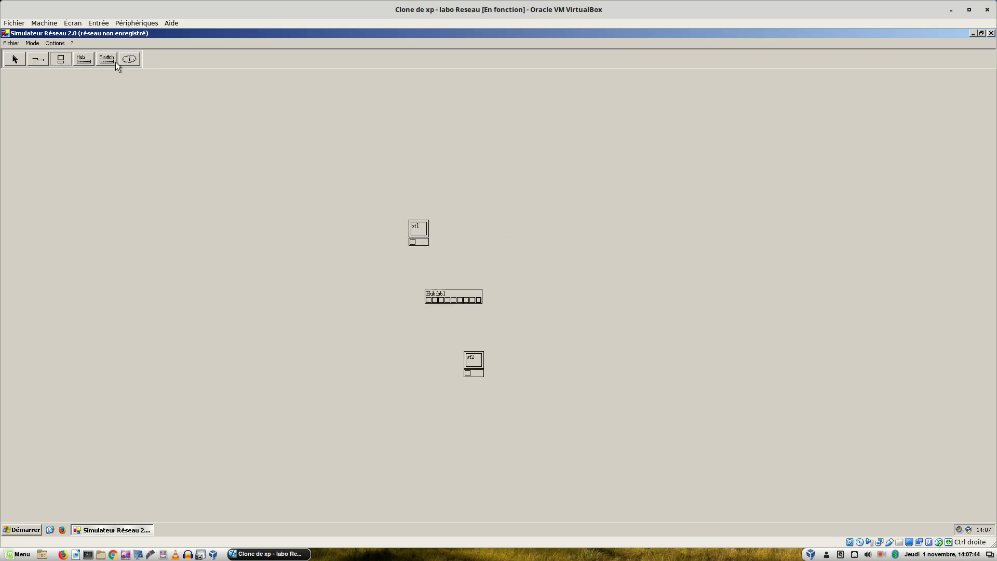
# Cable stations st1 and st2 to the hub and switch to the Ethernet simulation mode.
pyautogui.click(40, 60)
pyautogui.moveTo(415, 245); pyautogui.dragTo(452, 300)
pyautogui.moveTo(467, 373); pyautogui.dragTo(467, 300)
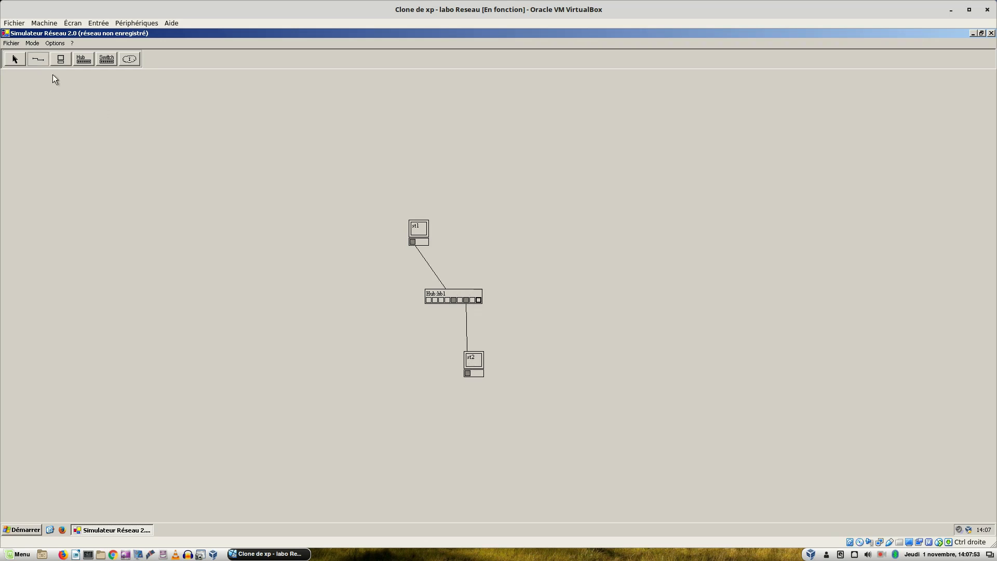
pyautogui.click(32, 43)
pyautogui.click(37, 62)
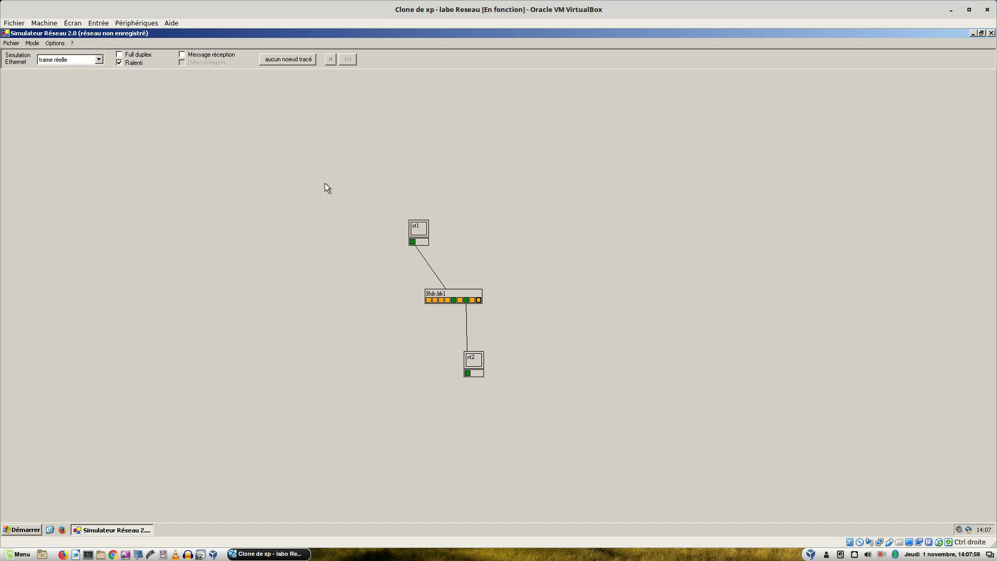
# Open the frame emitter dialogs for st1 and st2 and place them side by side.
pyautogui.click(412, 242)
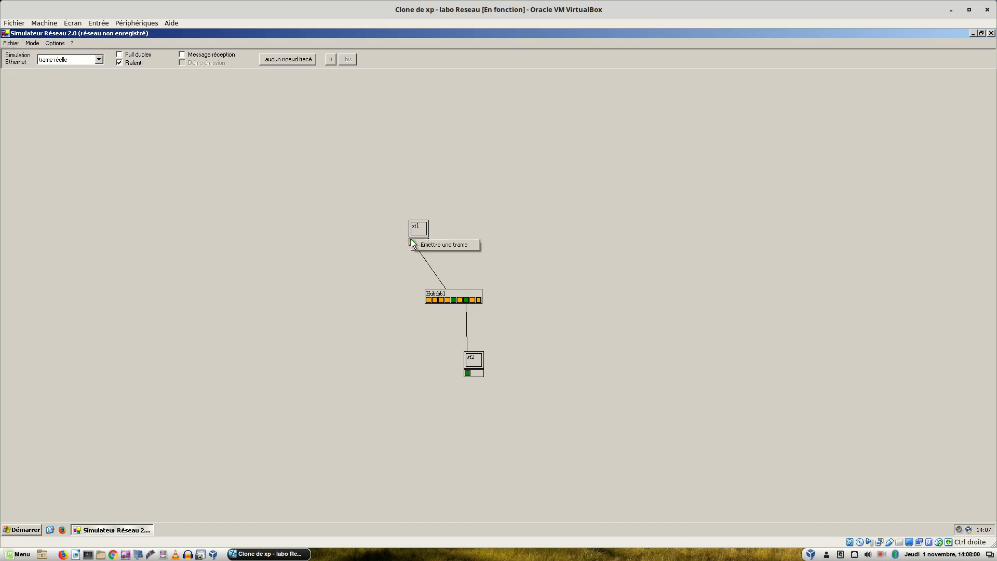
pyautogui.click(436, 248)
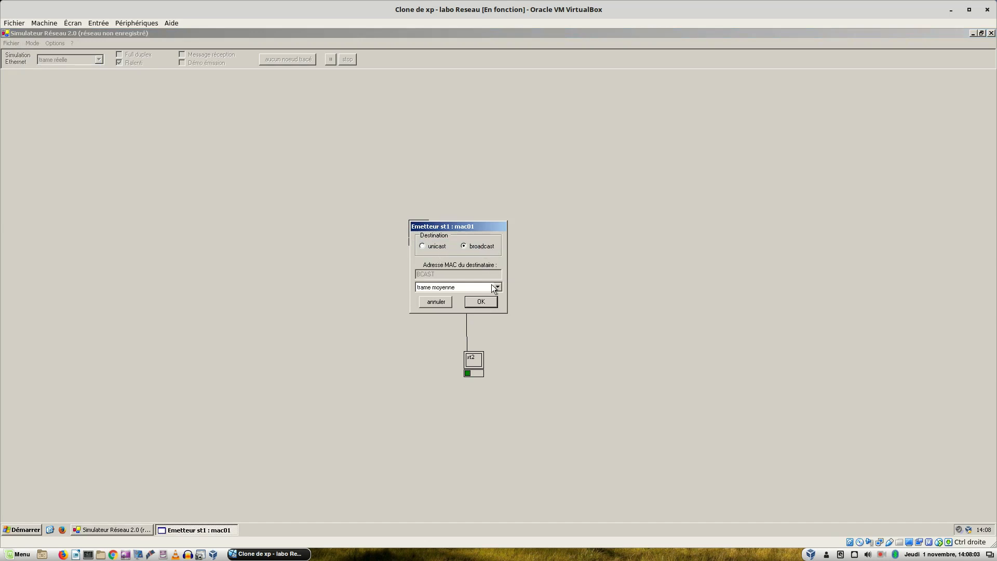
pyautogui.click(466, 372)
pyautogui.click(486, 379)
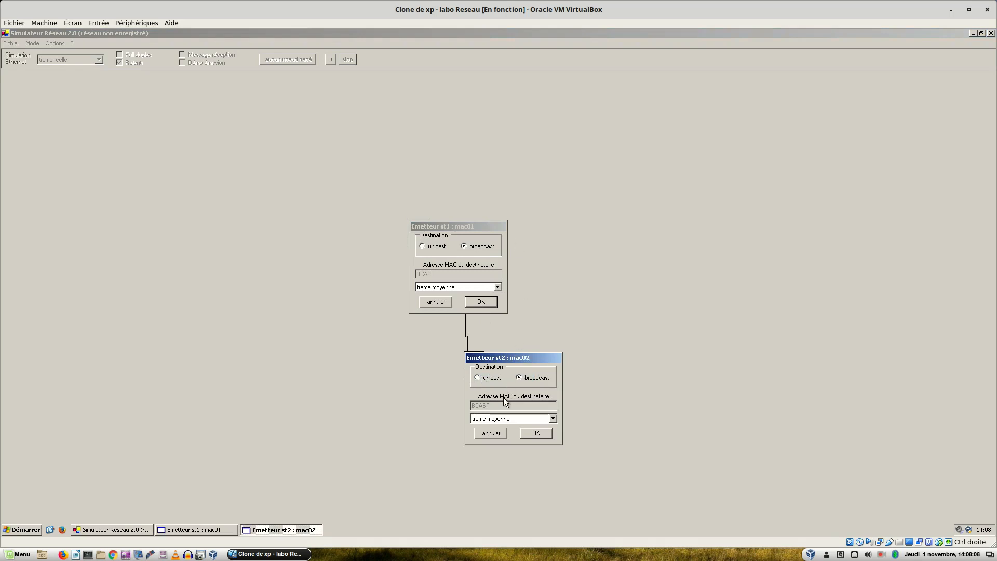
pyautogui.moveTo(520, 359); pyautogui.dragTo(505, 228)
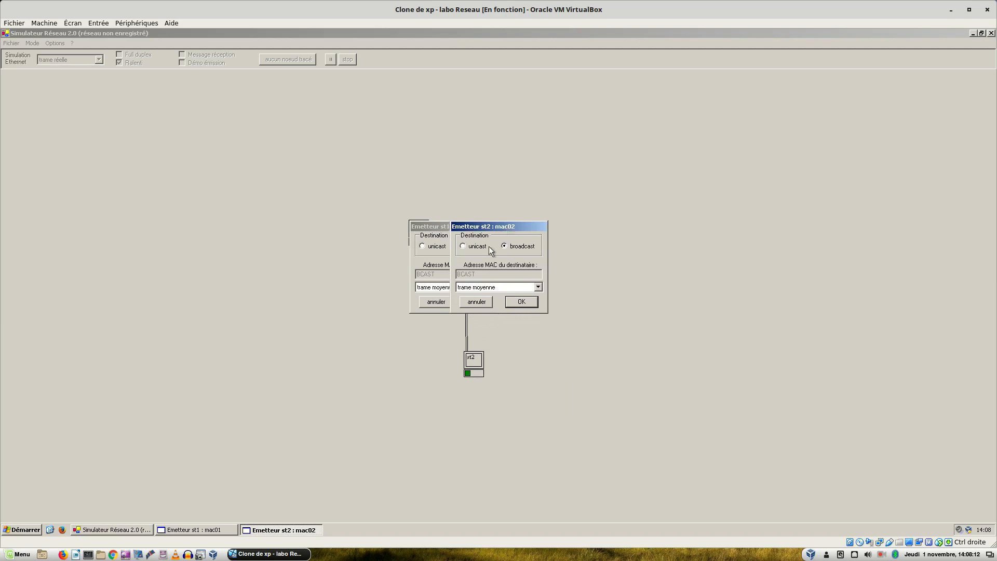
# Send medium-length broadcast frames from st1 and st2 through the hub in quick succession, and stop the simulation.
pyautogui.click(437, 246)
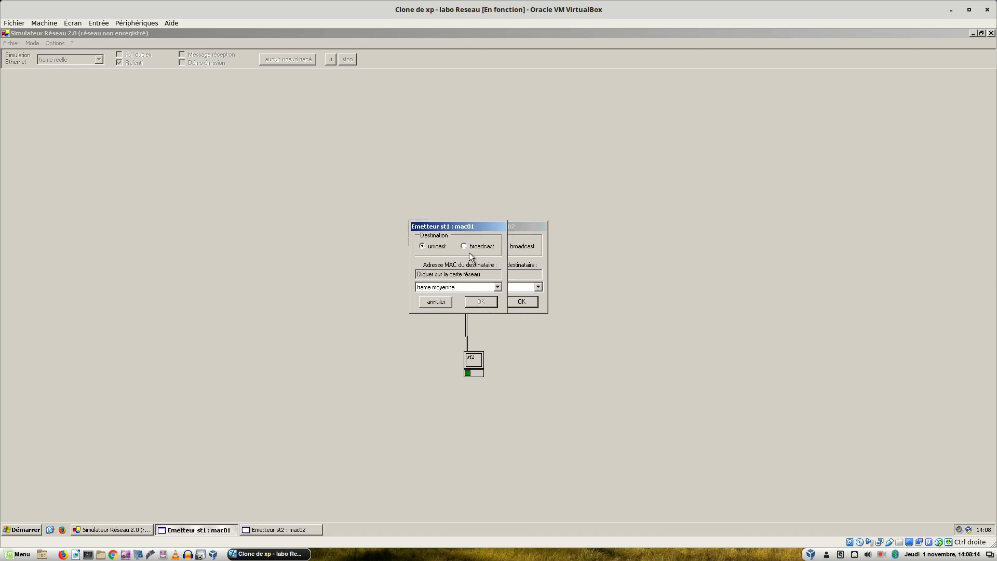
pyautogui.click(464, 246)
pyautogui.click(481, 301)
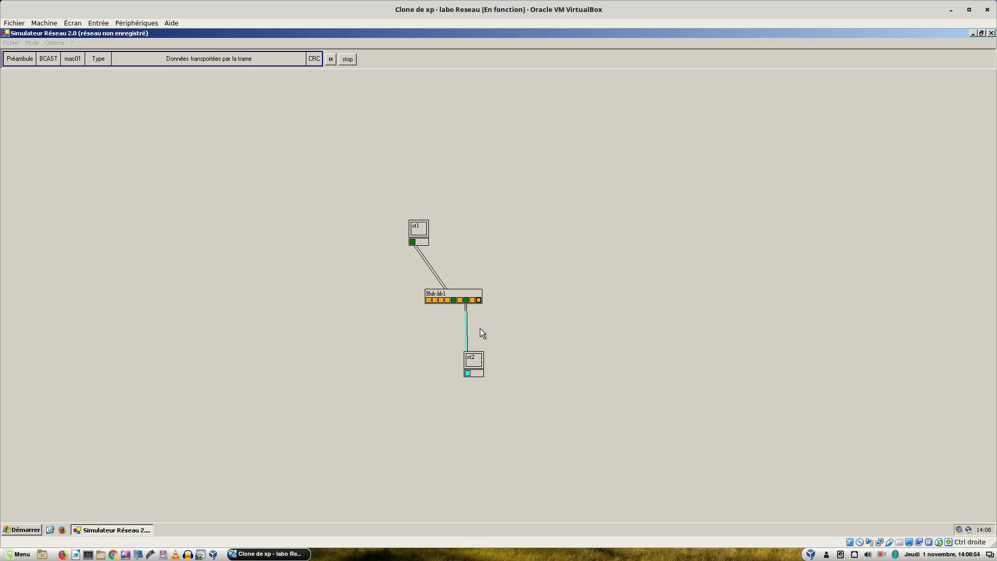
pyautogui.click(345, 62)
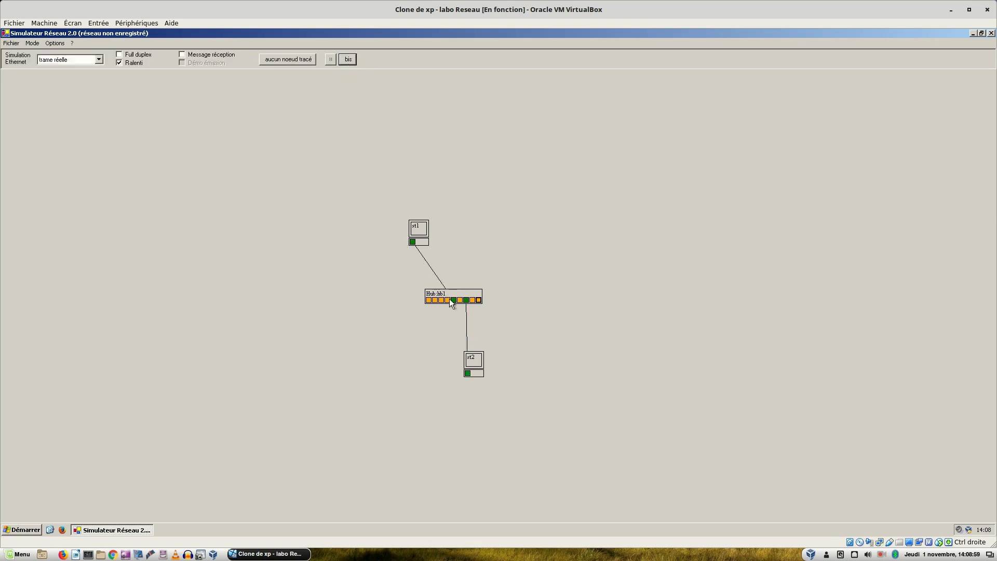
# Remove the cable between st1 and the hub in network design mode, and return to Ethernet mode.
pyautogui.click(36, 46)
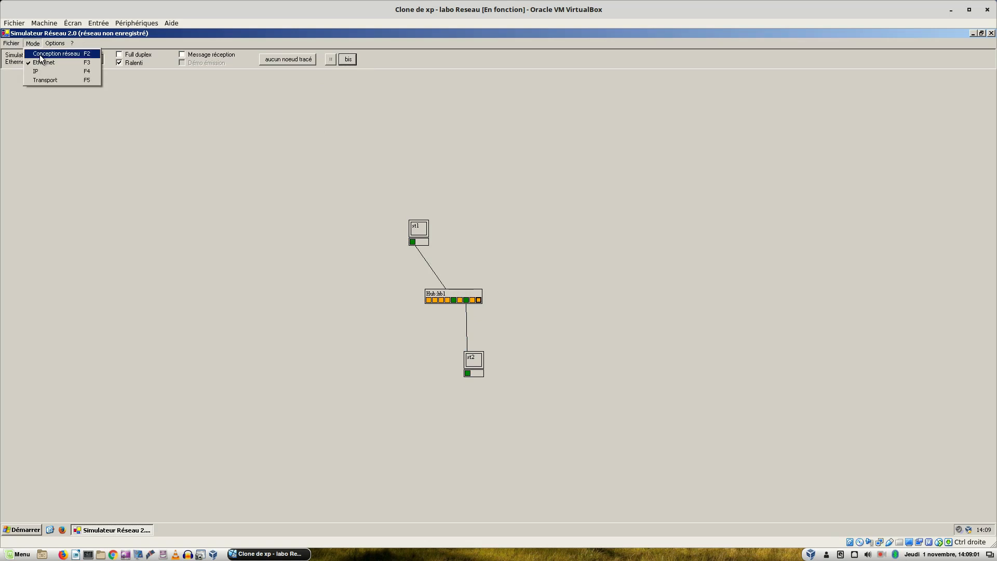
pyautogui.click(41, 56)
pyautogui.moveTo(465, 297); pyautogui.dragTo(473, 245)
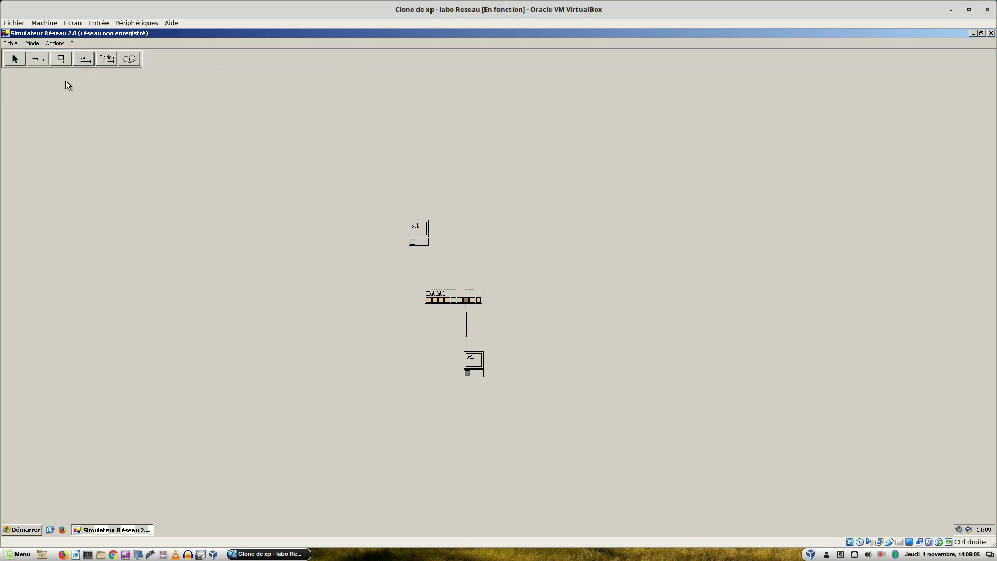
pyautogui.click(33, 43)
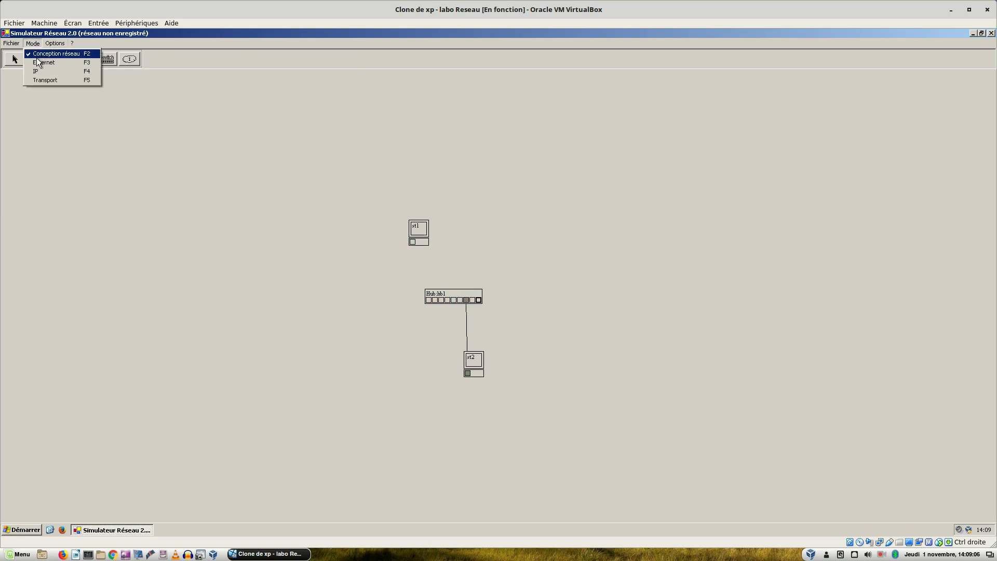
pyautogui.click(38, 61)
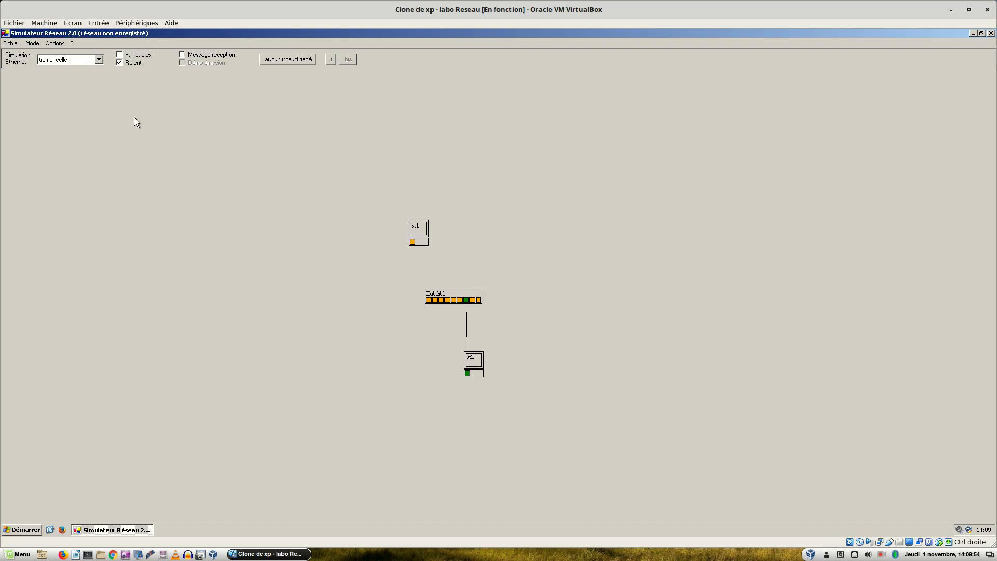
# Return to network design mode and replace the hub with a switch between the two stations.
pyautogui.click(34, 44)
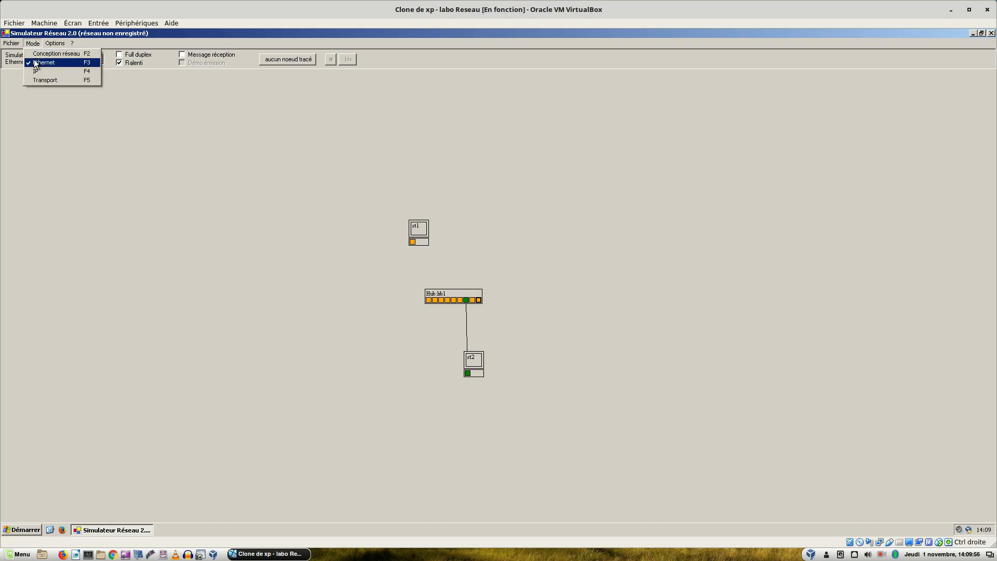
pyautogui.click(35, 59)
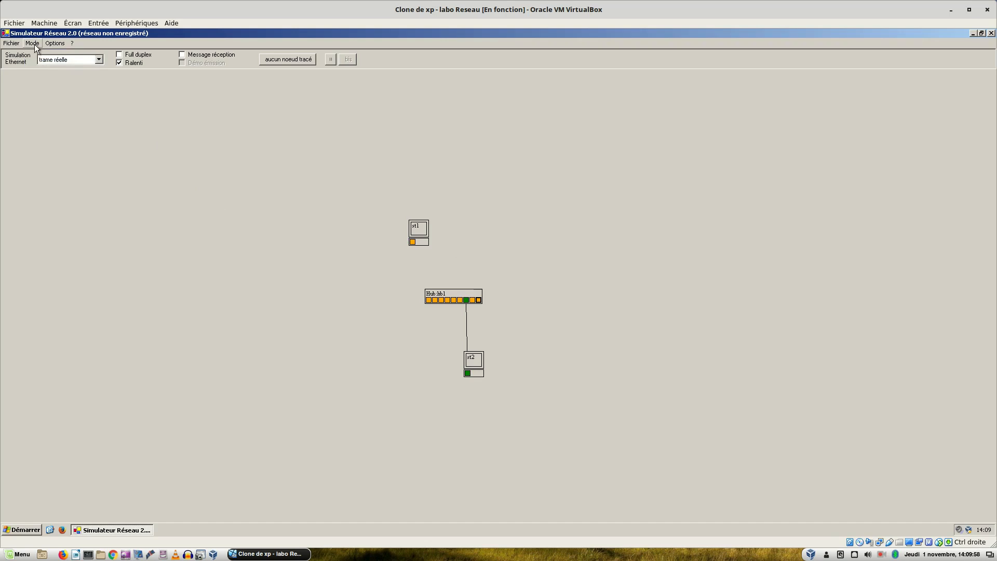
pyautogui.click(34, 44)
pyautogui.click(34, 53)
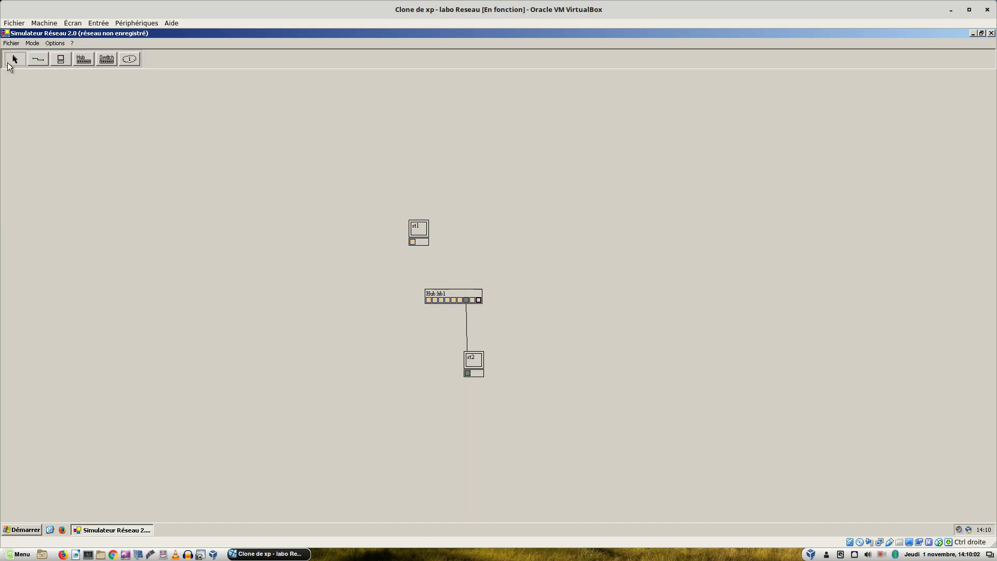
pyautogui.click(428, 289)
pyautogui.press('Delete')
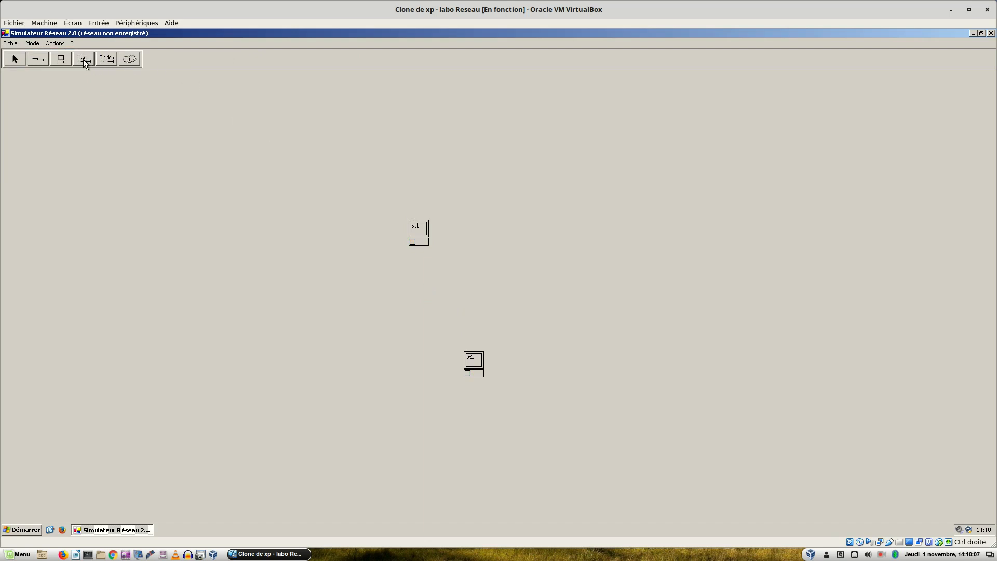
pyautogui.click(108, 61)
pyautogui.moveTo(424, 289); pyautogui.dragTo(439, 304)
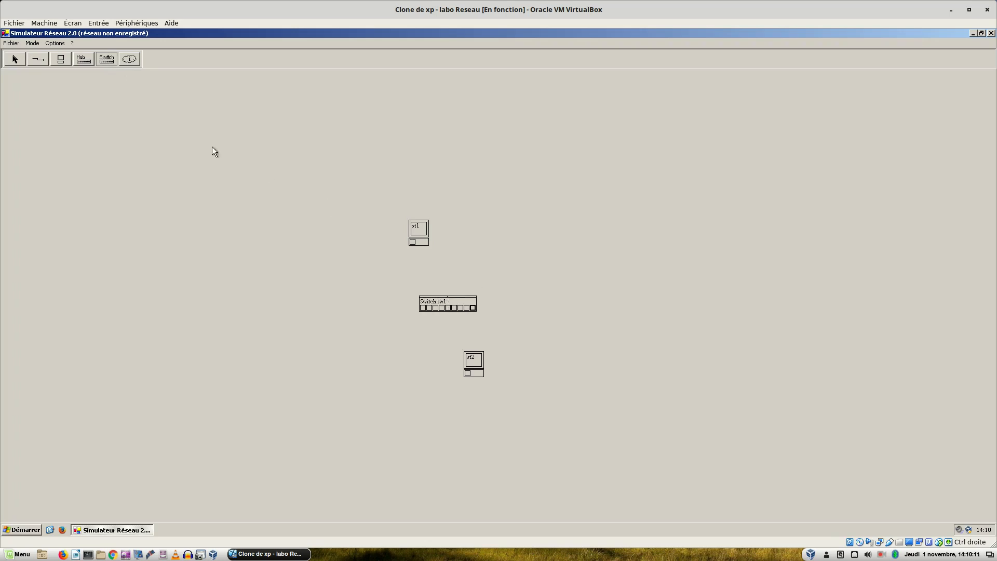
# Cable stations st1 and st2 to the new switch and activate the Ethernet simulation mode.
pyautogui.click(40, 61)
pyautogui.moveTo(413, 242)
pyautogui.mouseDown()
pyautogui.moveTo(422, 295)
pyautogui.moveTo(471, 325)
pyautogui.moveTo(468, 372)
pyautogui.mouseUp()
pyautogui.click(32, 43)
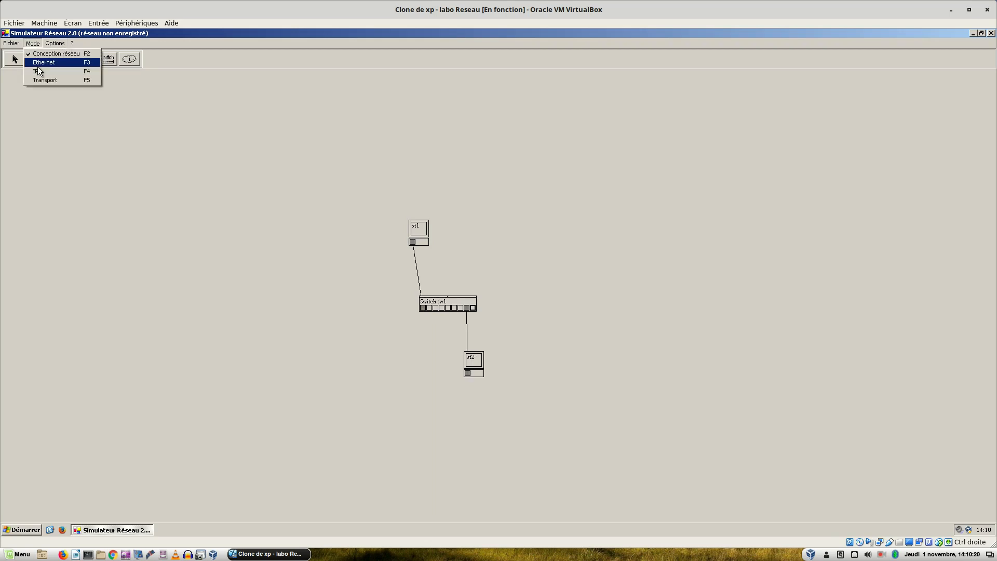
pyautogui.click(47, 62)
# Prepare medium-length broadcast frames on st2 and st1, and send both in quick succession through the switch.
pyautogui.rightClick(465, 373)
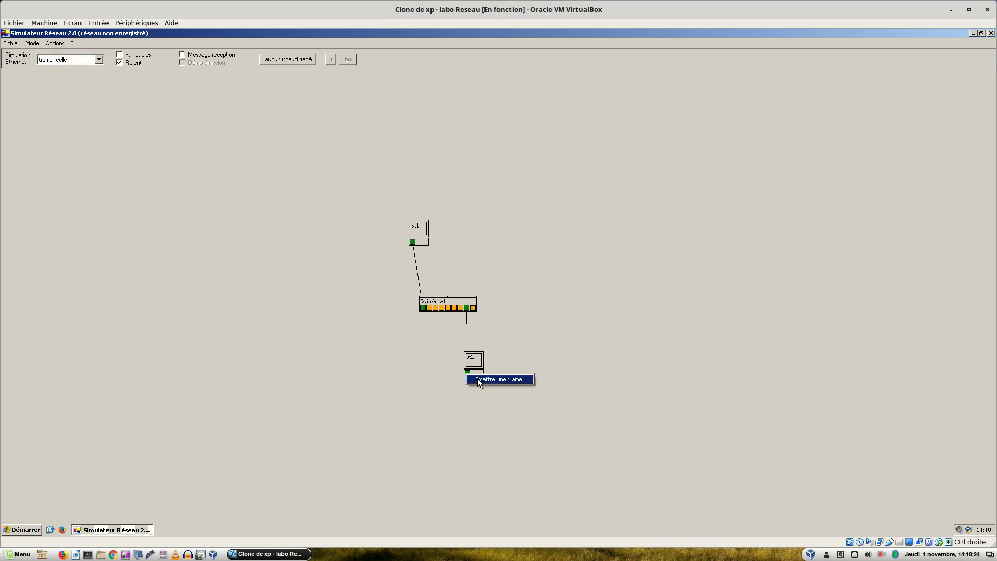
pyautogui.click(479, 381)
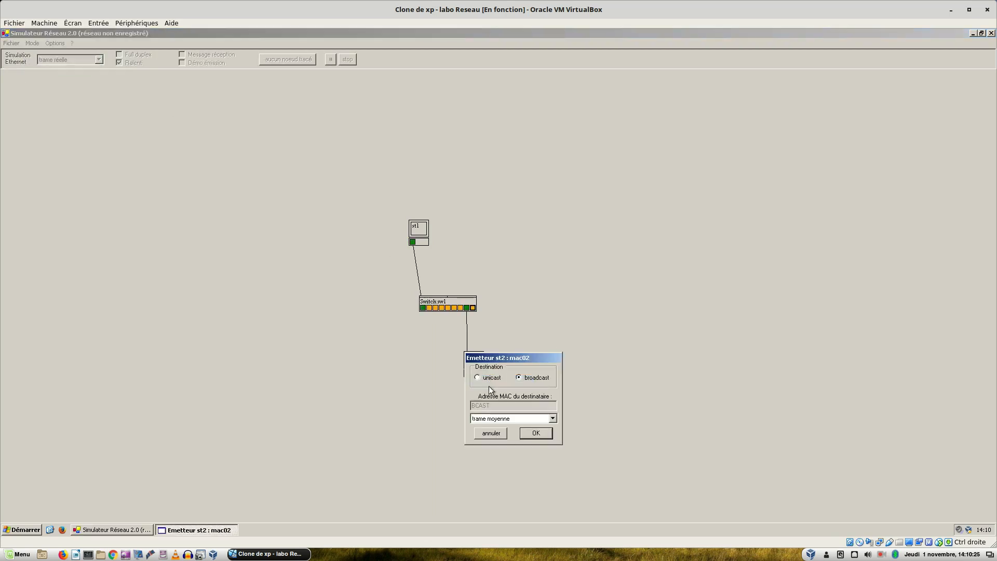
pyautogui.rightClick(411, 242)
pyautogui.click(418, 247)
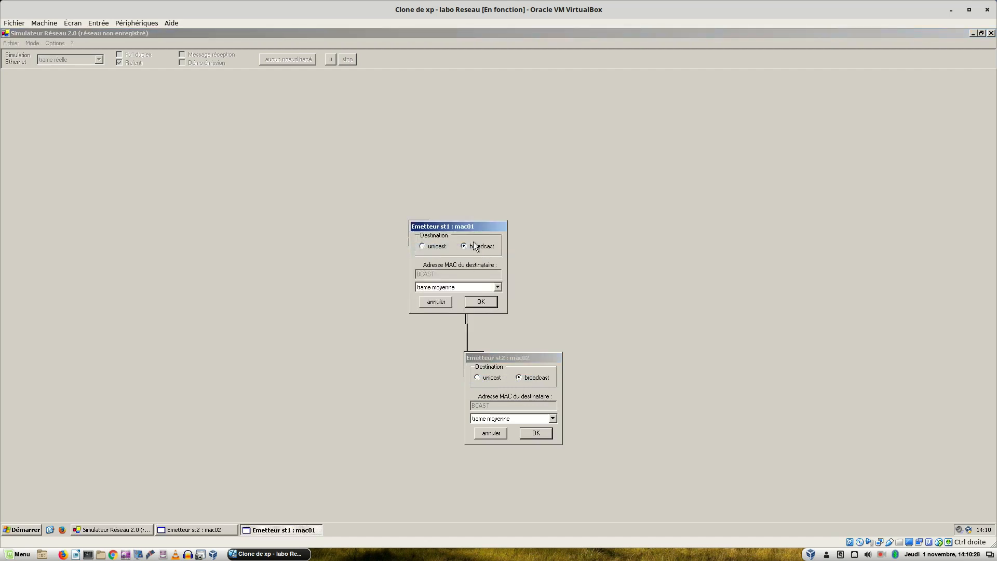
pyautogui.moveTo(470, 225); pyautogui.dragTo(484, 355)
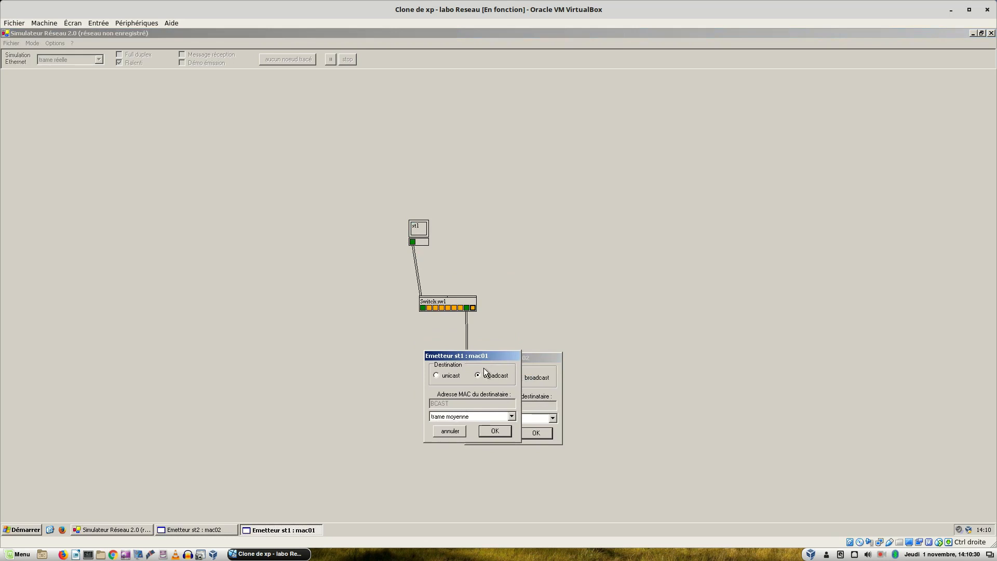
pyautogui.click(500, 431)
pyautogui.click(536, 432)
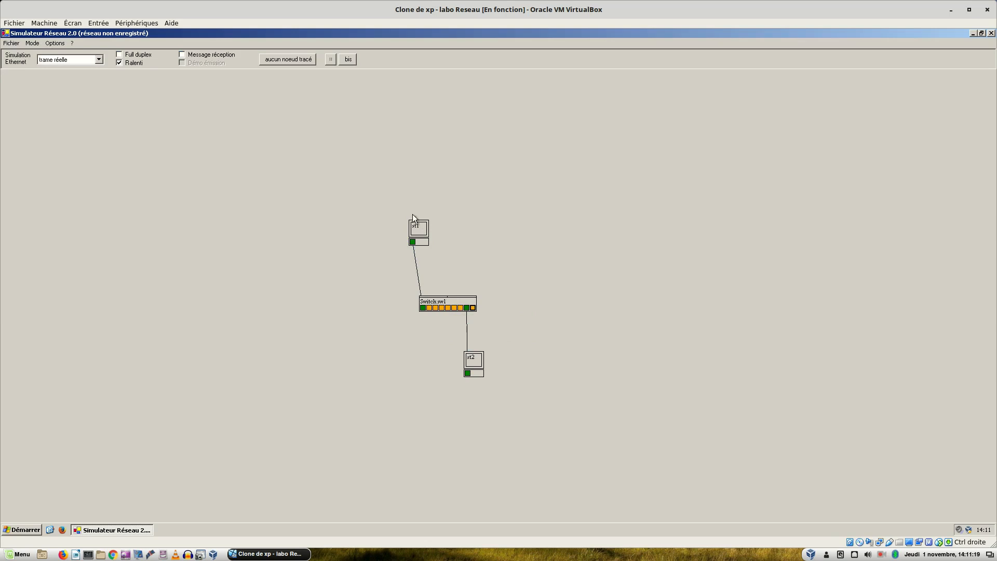
# Shift st1 slightly, and add stations st3 above and st4 below the switch, both cabled to it.
pyautogui.moveTo(419, 227)
pyautogui.mouseDown()
pyautogui.moveTo(439, 221)
pyautogui.moveTo(428, 220)
pyautogui.mouseUp()
pyautogui.click(35, 47)
pyautogui.click(41, 55)
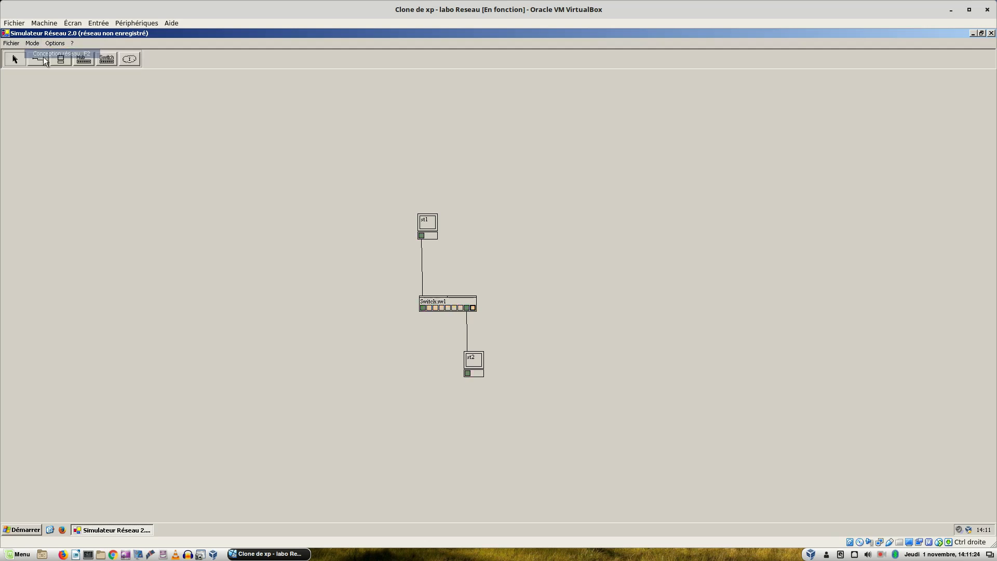
pyautogui.click(53, 61)
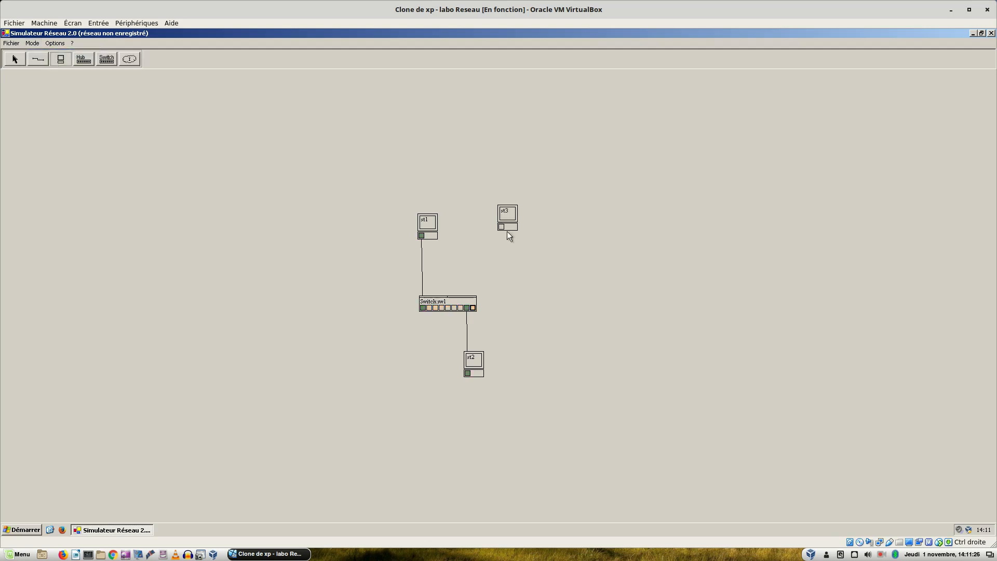
pyautogui.click(35, 59)
pyautogui.moveTo(404, 366); pyautogui.dragTo(503, 232)
# Switch to Ethernet simulation mode and move station st3 slightly closer to the switch.
pyautogui.click(36, 45)
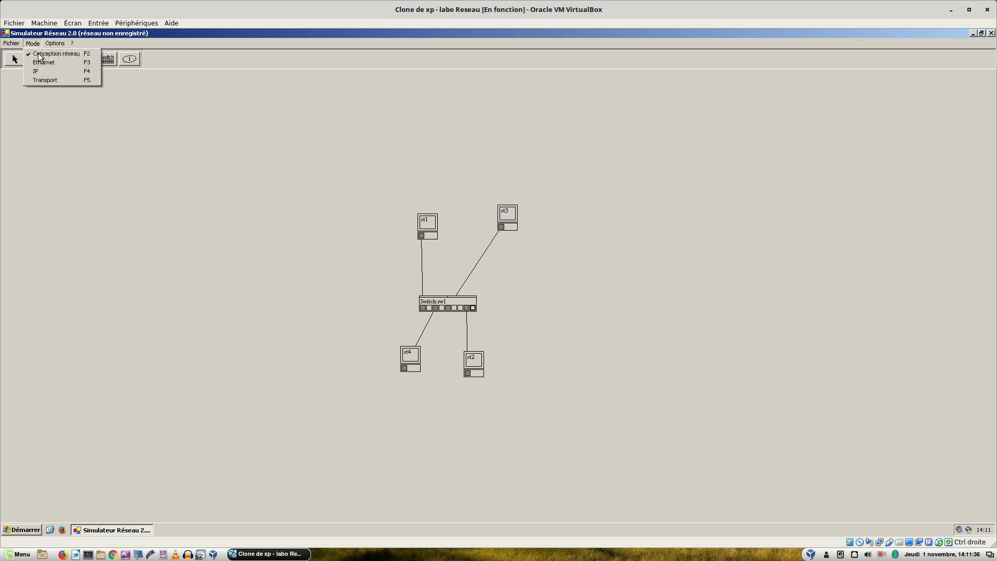
pyautogui.click(39, 62)
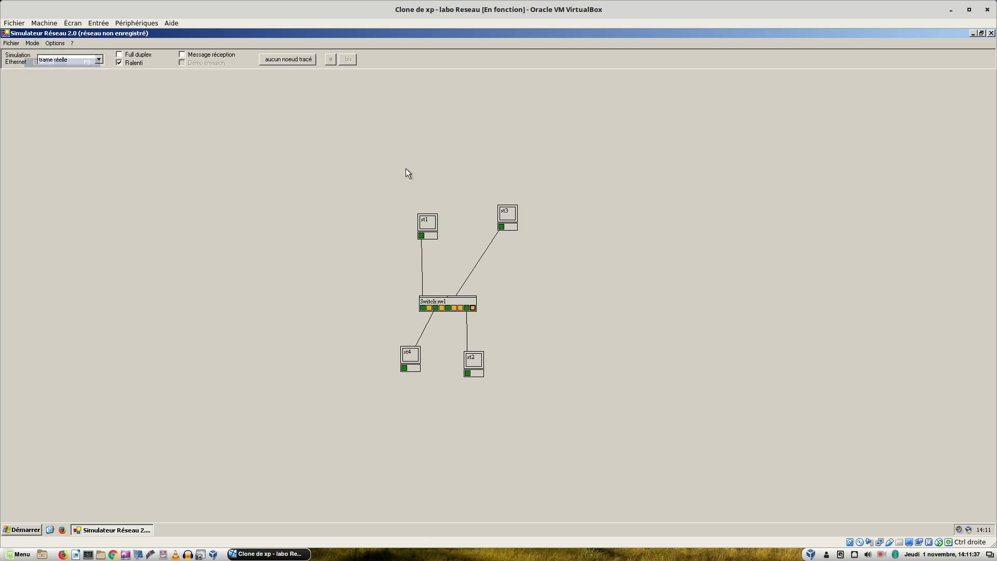
pyautogui.moveTo(507, 221); pyautogui.dragTo(495, 232)
# Open the frame emitter dialogs for st1 and st4 and bring them close together.
pyautogui.click(423, 237)
pyautogui.click(438, 245)
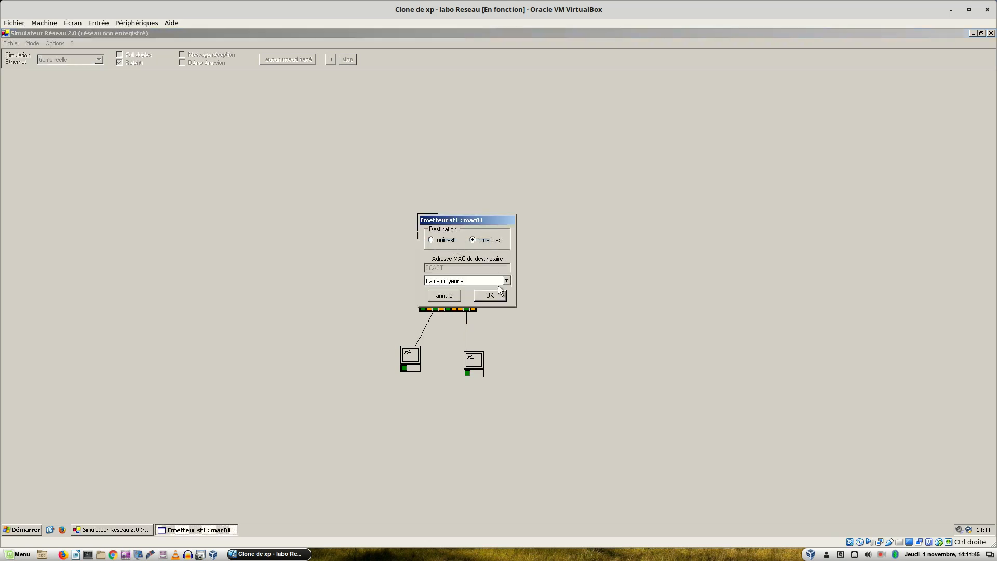
pyautogui.click(404, 369)
pyautogui.click(419, 374)
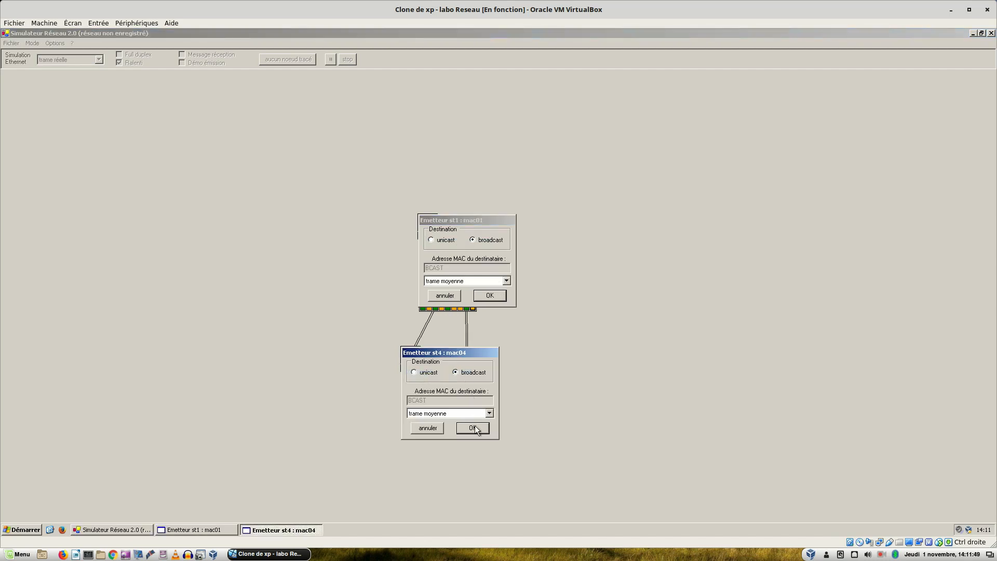
pyautogui.moveTo(457, 356); pyautogui.dragTo(519, 230)
# Send the broadcast frames from st1 and st4 in quick succession and follow them through the switch to the other stations.
pyautogui.click(453, 265)
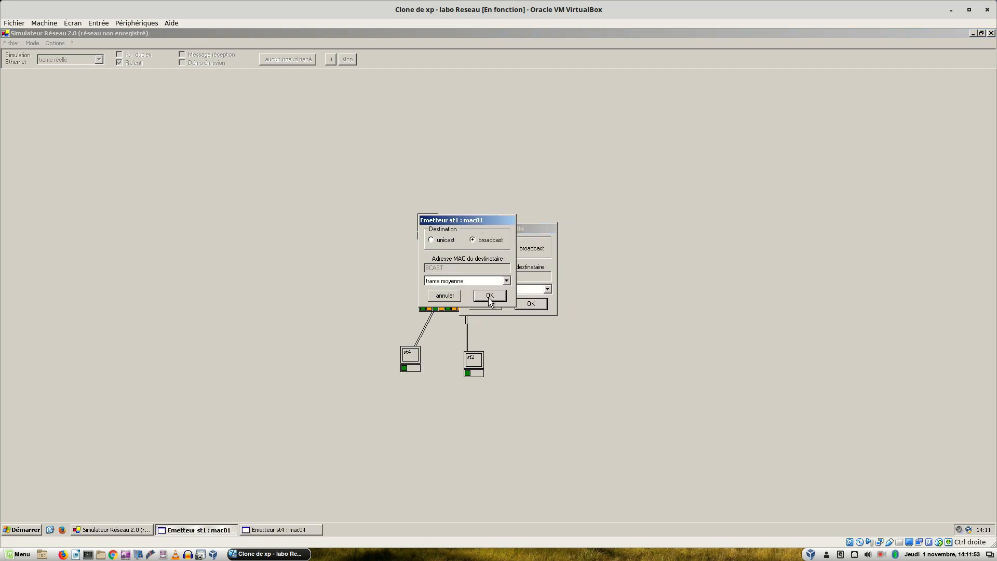
pyautogui.click(488, 298)
pyautogui.click(520, 302)
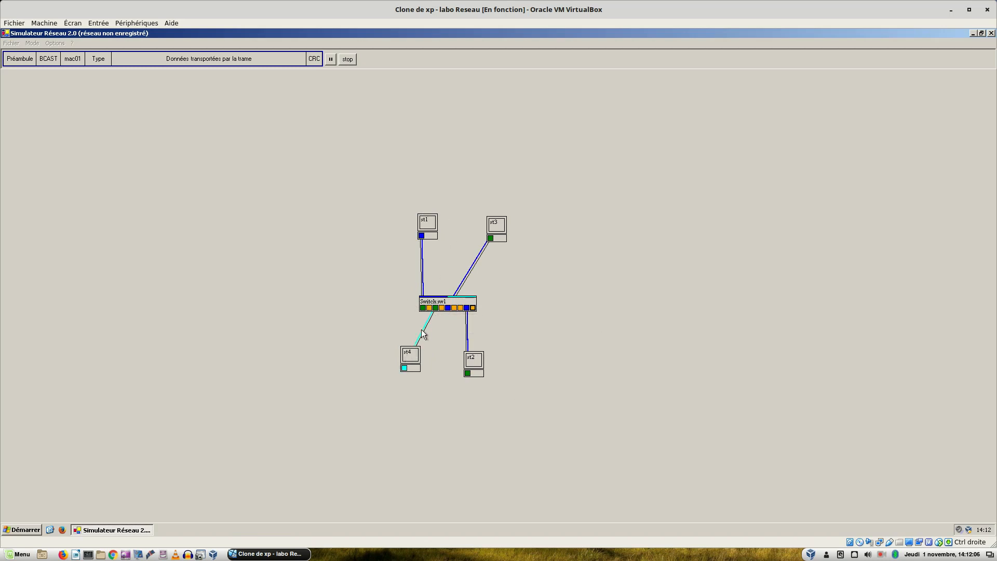
pyautogui.moveTo(438, 308)
pyautogui.moveTo(489, 236)
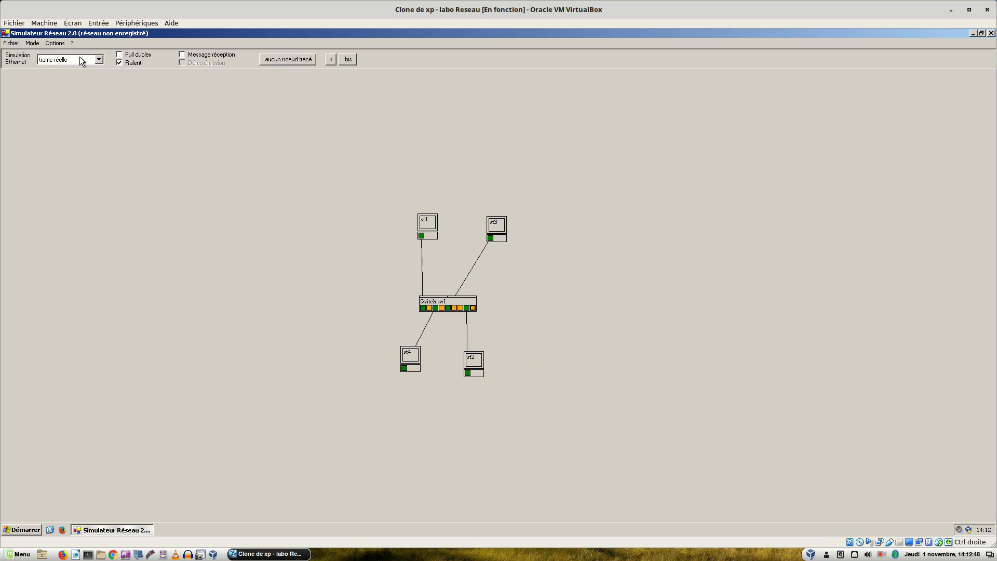
# Return to network design mode.
pyautogui.click(39, 45)
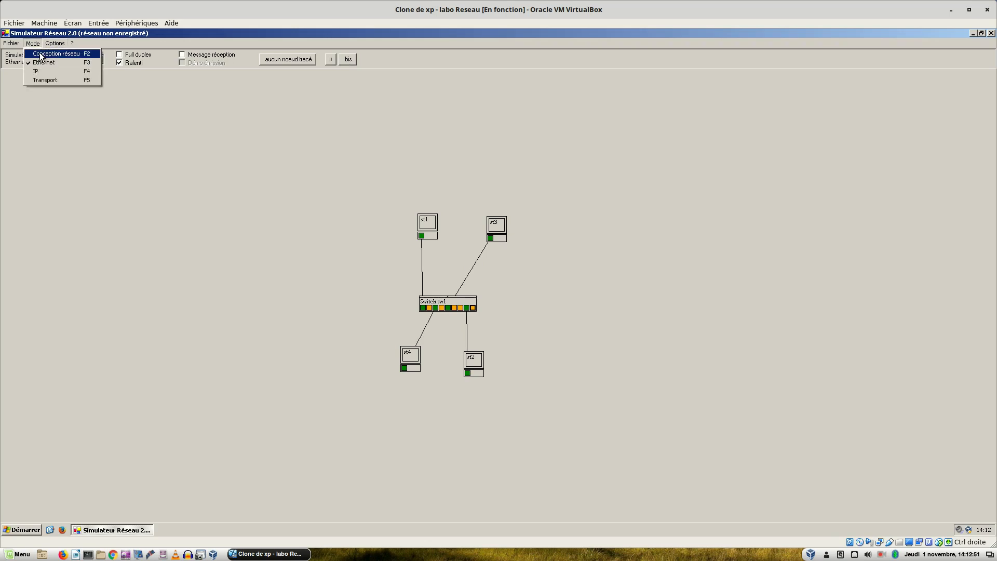
pyautogui.click(42, 54)
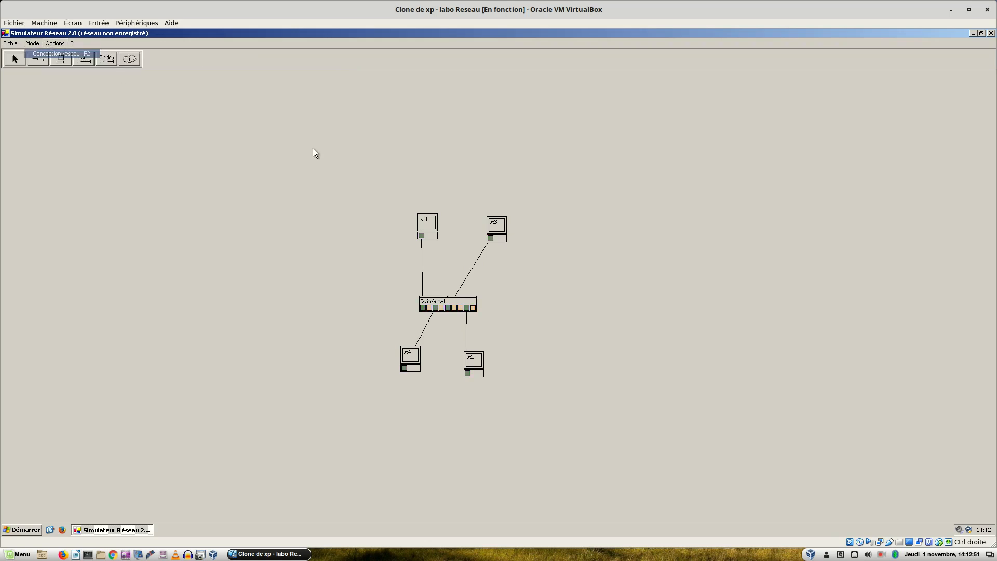
# Add a hub and two stations beside the switch, then cable the hub to the switch and both stations to the hub.
pyautogui.click(82, 60)
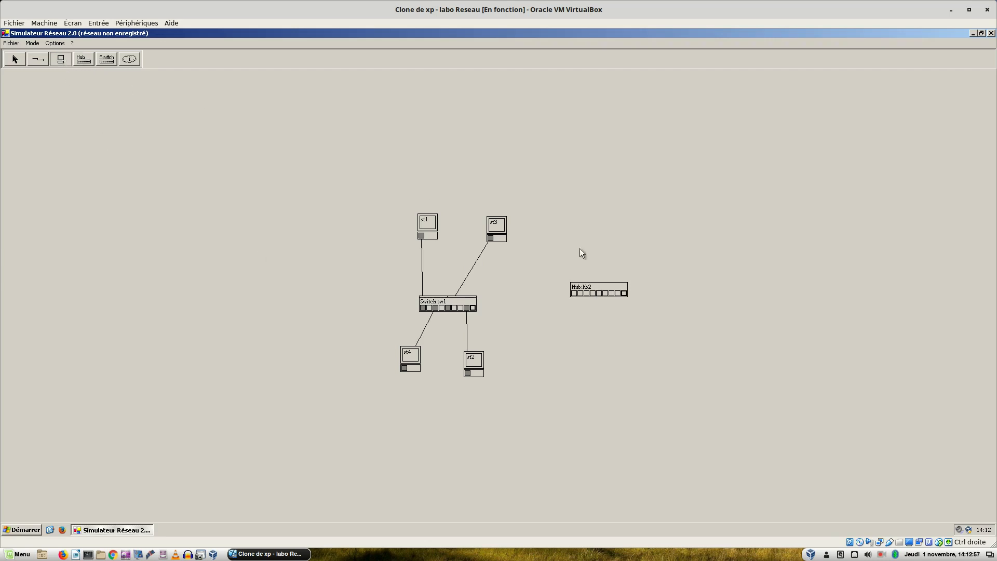
pyautogui.click(591, 336)
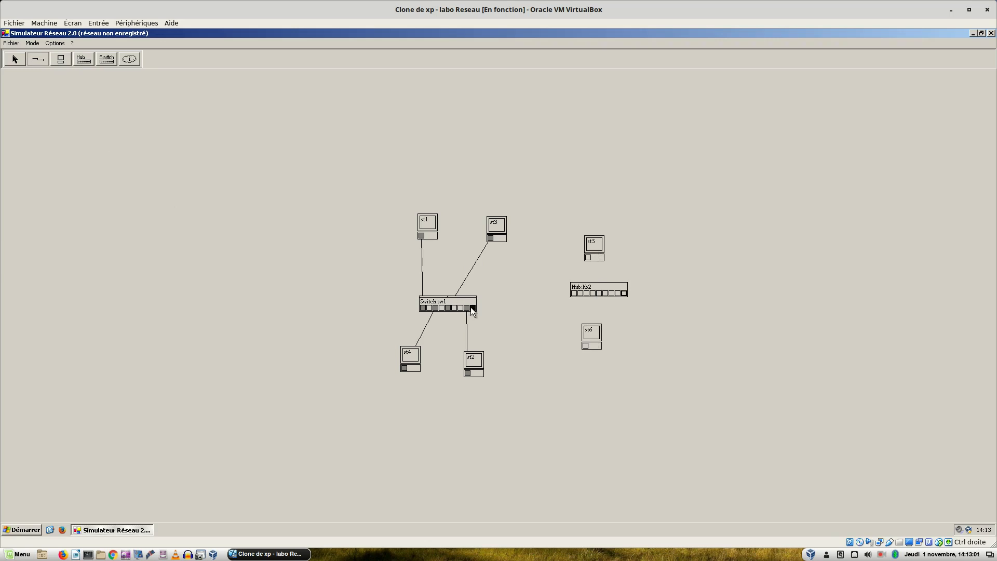
pyautogui.click(573, 293)
pyautogui.click(589, 258)
pyautogui.click(616, 297)
pyautogui.click(585, 346)
# Move hub hb2 and stations st5 and st6 closer to the switch.
pyautogui.moveTo(591, 332); pyautogui.dragTo(570, 368)
pyautogui.moveTo(600, 291); pyautogui.dragTo(544, 307)
pyautogui.moveTo(598, 244); pyautogui.dragTo(575, 257)
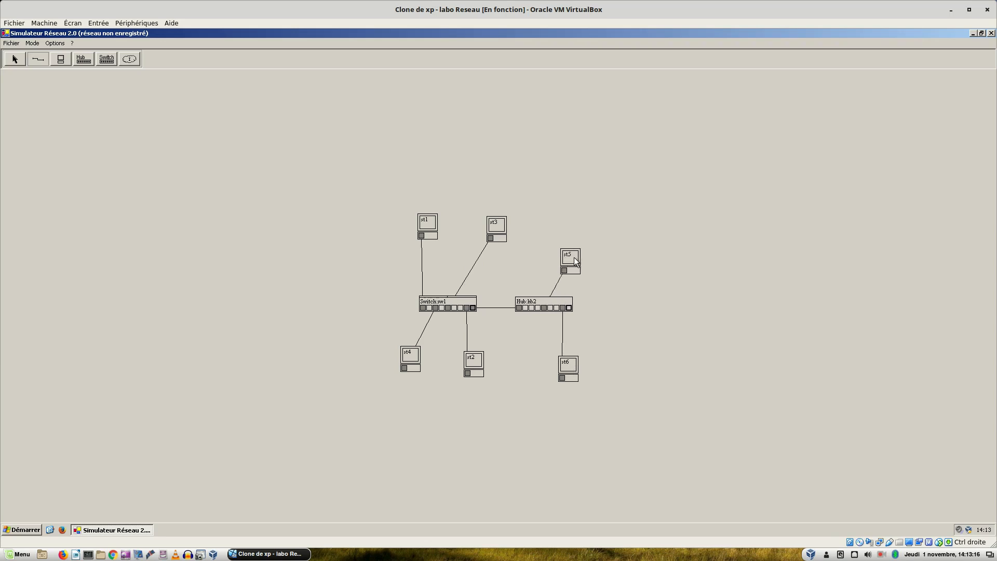
# Switch to Ethernet simulation mode and open the frame emitter dialogs of st6 and st5, overlapping with st6 in front.
pyautogui.click(33, 43)
pyautogui.click(39, 66)
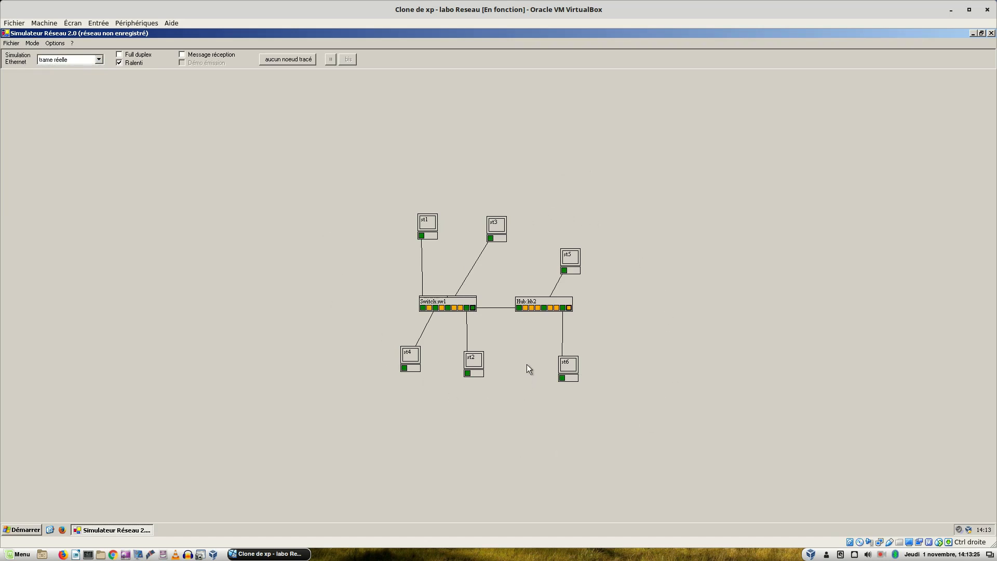
pyautogui.moveTo(452, 301)
pyautogui.click(561, 378)
pyautogui.click(592, 383)
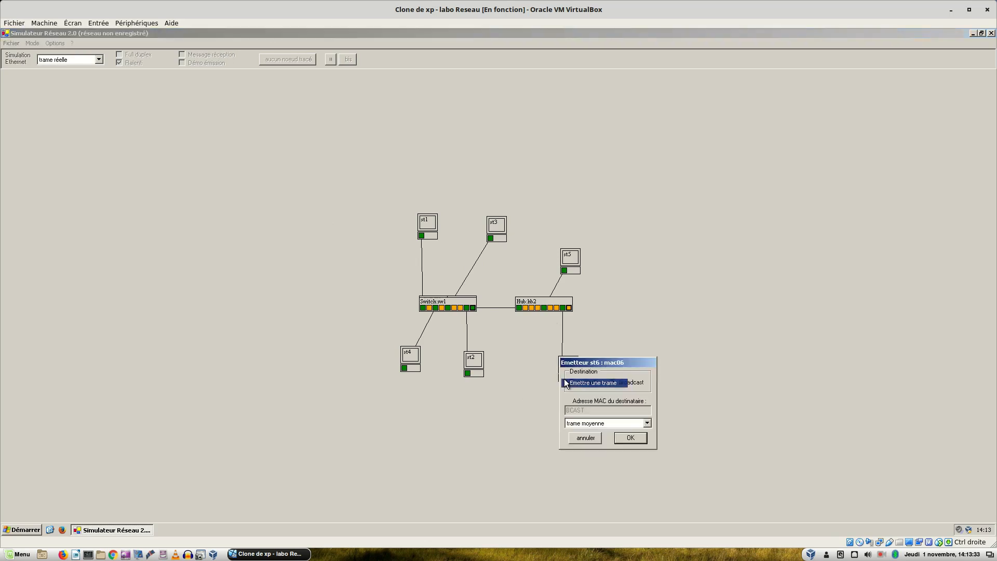
pyautogui.click(561, 268)
pyautogui.click(572, 275)
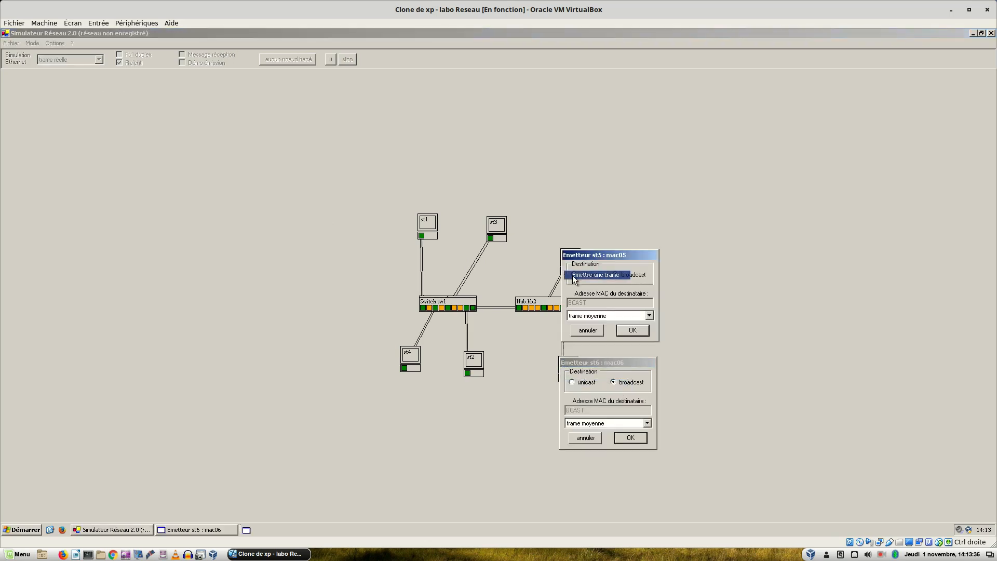
pyautogui.moveTo(622, 258); pyautogui.dragTo(653, 361)
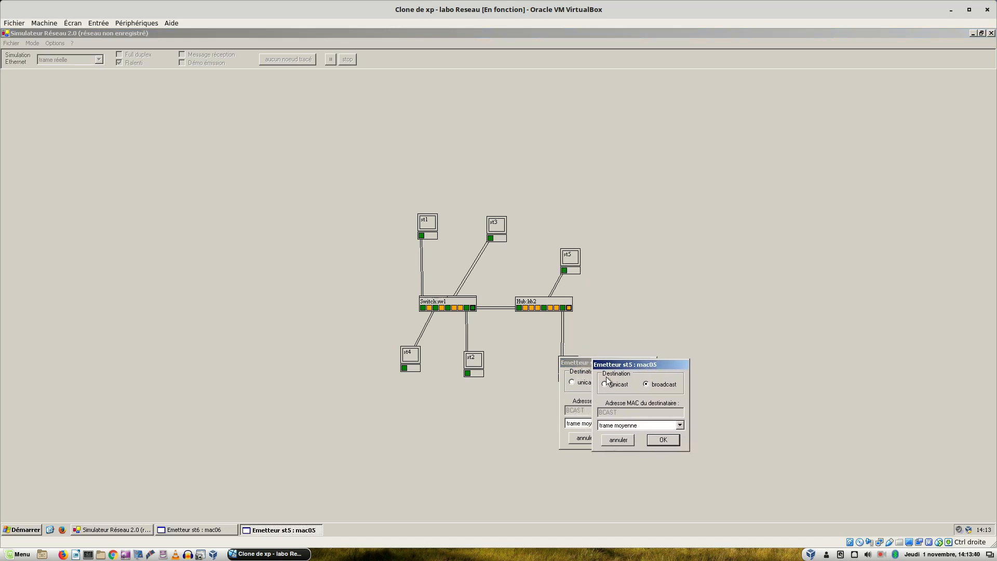
pyautogui.click(583, 376)
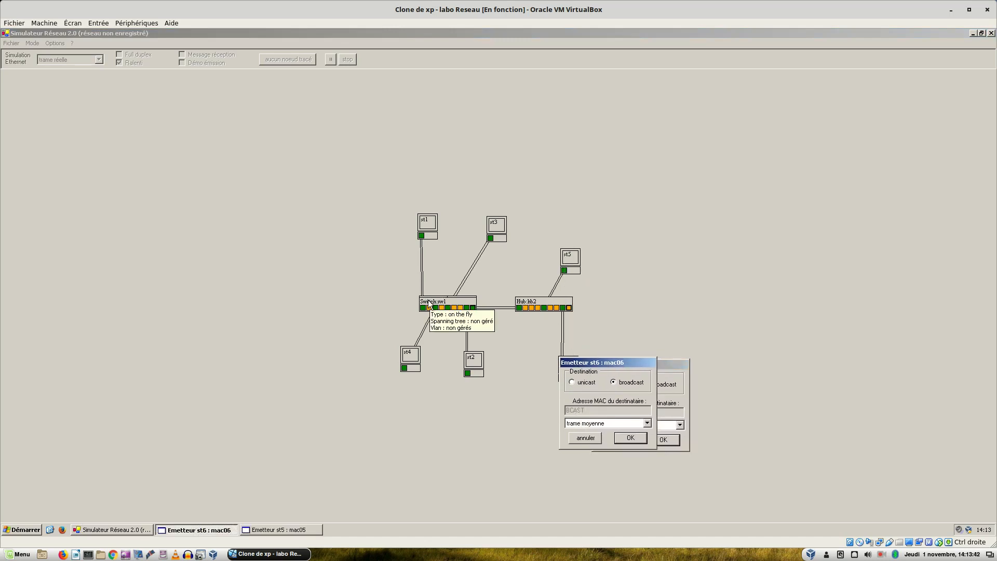
# Send broadcast frames from st6 and st5 in quick succession, follow them through hub hb2 and the switch, and stop the simulation.
pyautogui.click(630, 439)
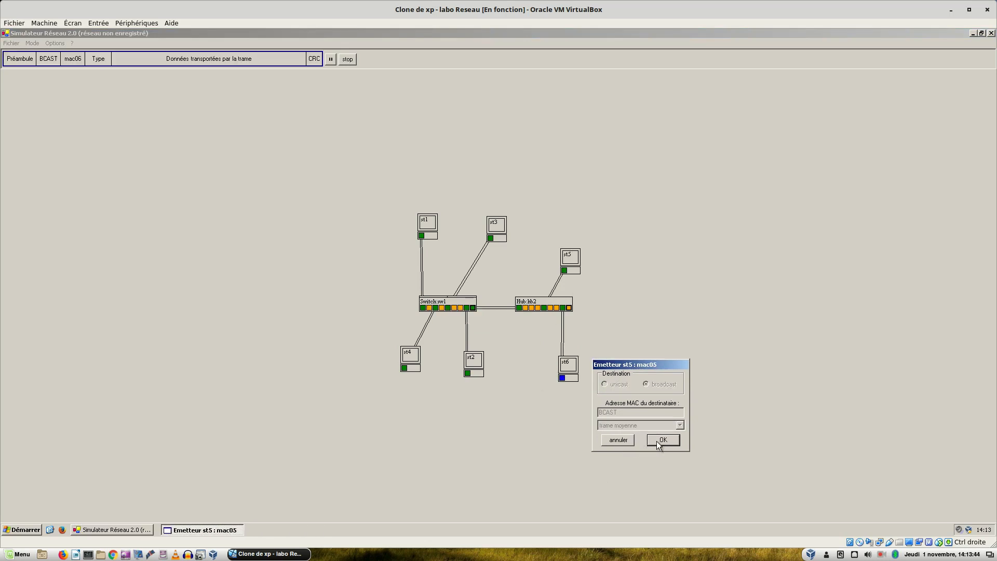
pyautogui.click(657, 441)
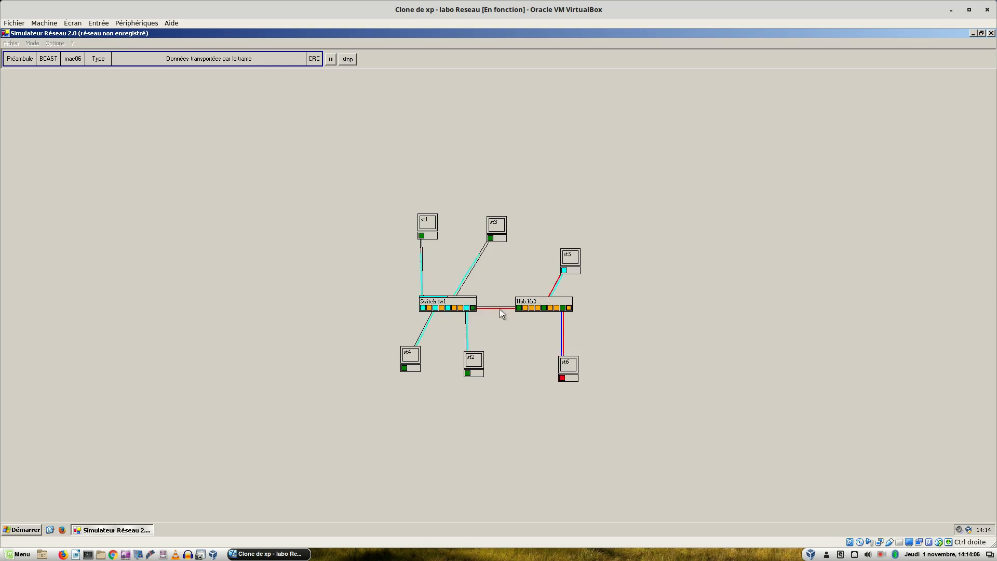
pyautogui.moveTo(476, 311)
pyautogui.click(348, 60)
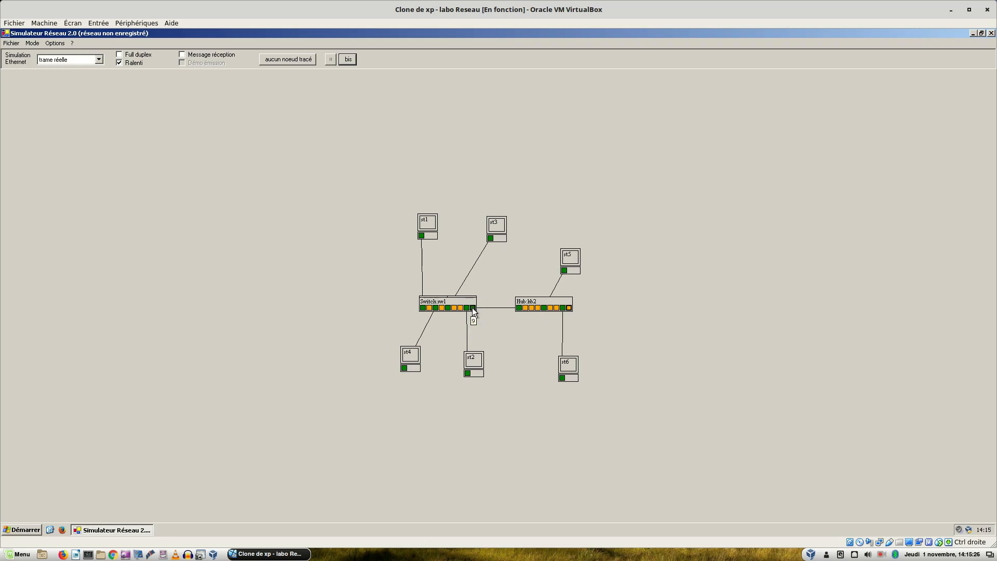
# Rearrange hub hb2 slightly closer to the switch and spread st5 and st6 out on its far side.
pyautogui.moveTo(550, 305)
pyautogui.mouseDown()
pyautogui.moveTo(565, 306)
pyautogui.moveTo(543, 306)
pyautogui.mouseUp()
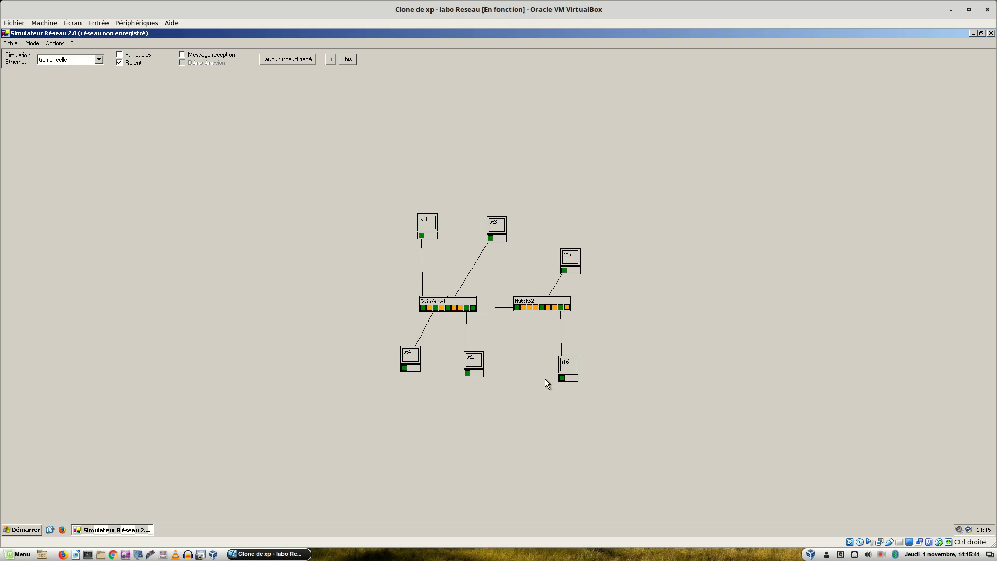
pyautogui.moveTo(569, 365); pyautogui.dragTo(582, 333)
pyautogui.moveTo(588, 259); pyautogui.dragTo(589, 258)
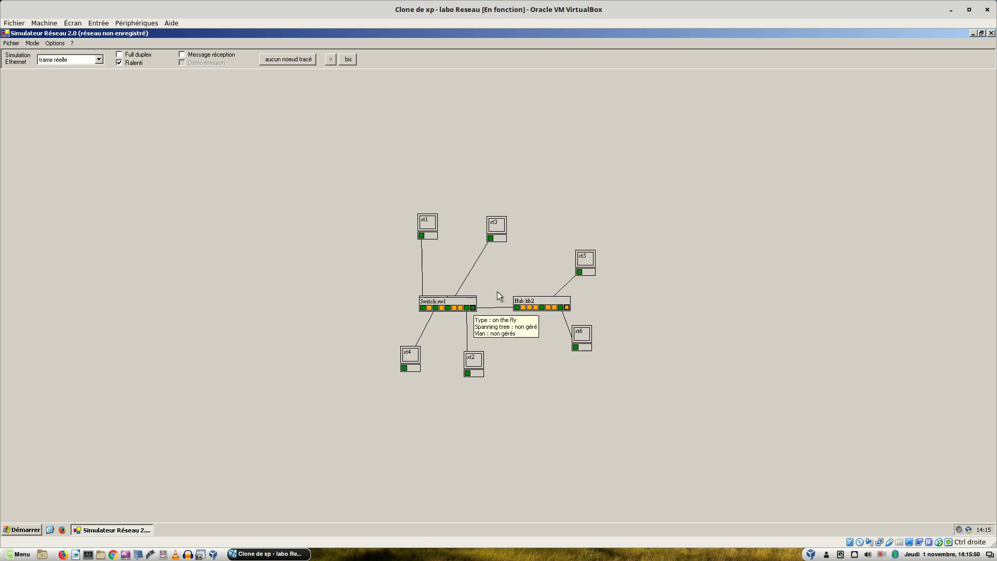
pyautogui.moveTo(539, 304); pyautogui.dragTo(531, 300)
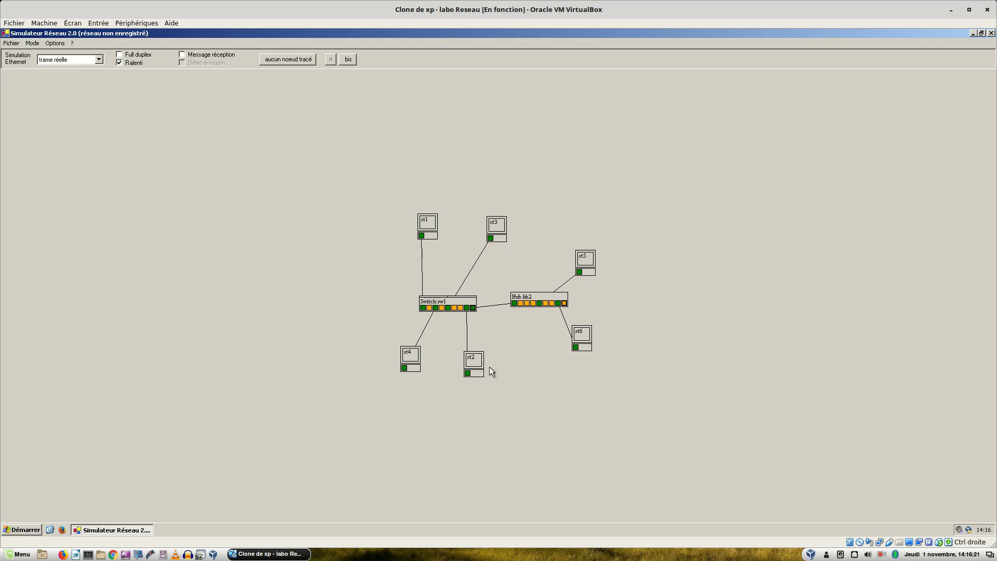
pyautogui.moveTo(537, 297); pyautogui.dragTo(538, 299)
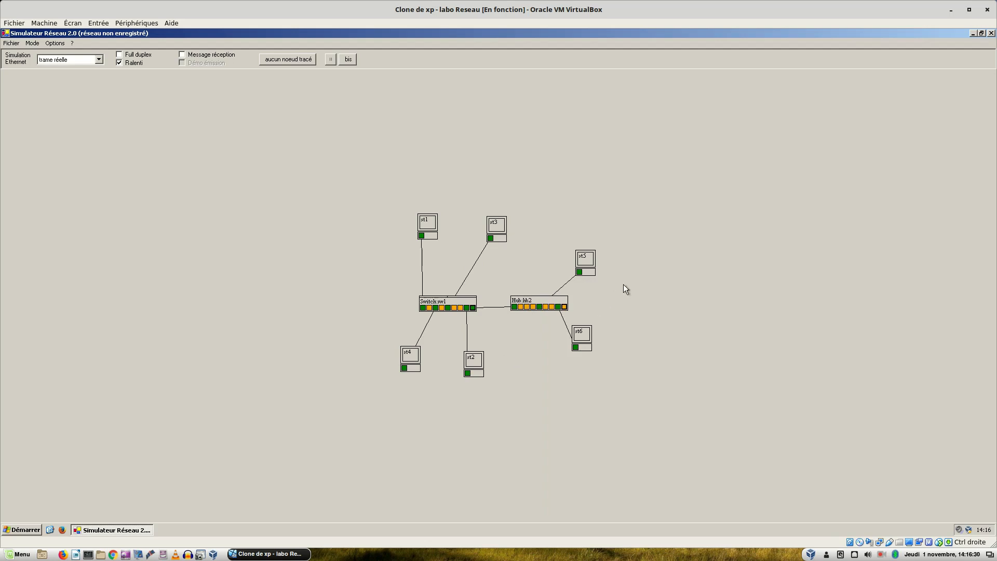
# Emit medium broadcast frames from st6 and st5 almost simultaneously, watch the switch port linked to the hub, and stop the simulation.
pyautogui.rightClick(579, 273)
pyautogui.click(586, 278)
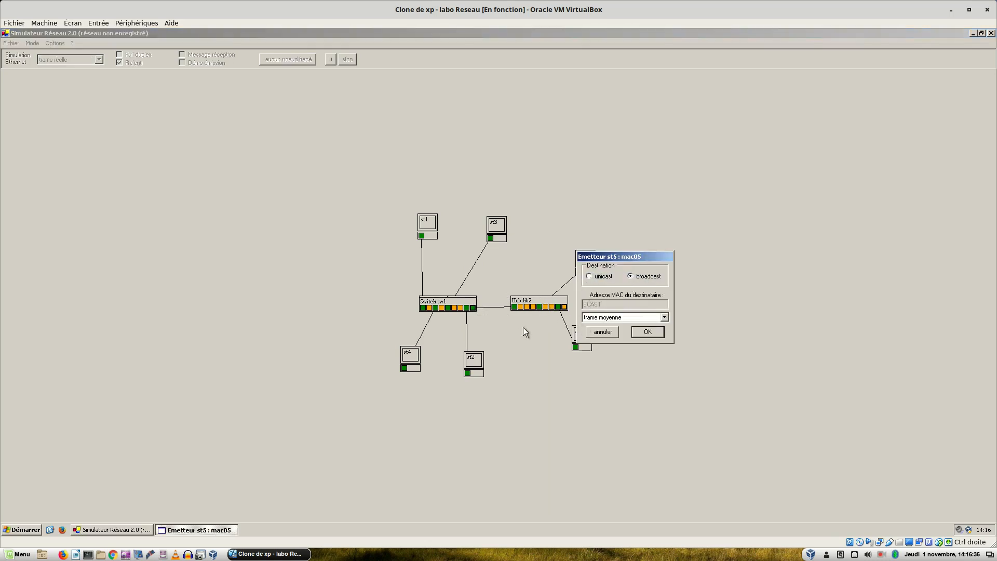
pyautogui.rightClick(579, 350)
pyautogui.click(601, 353)
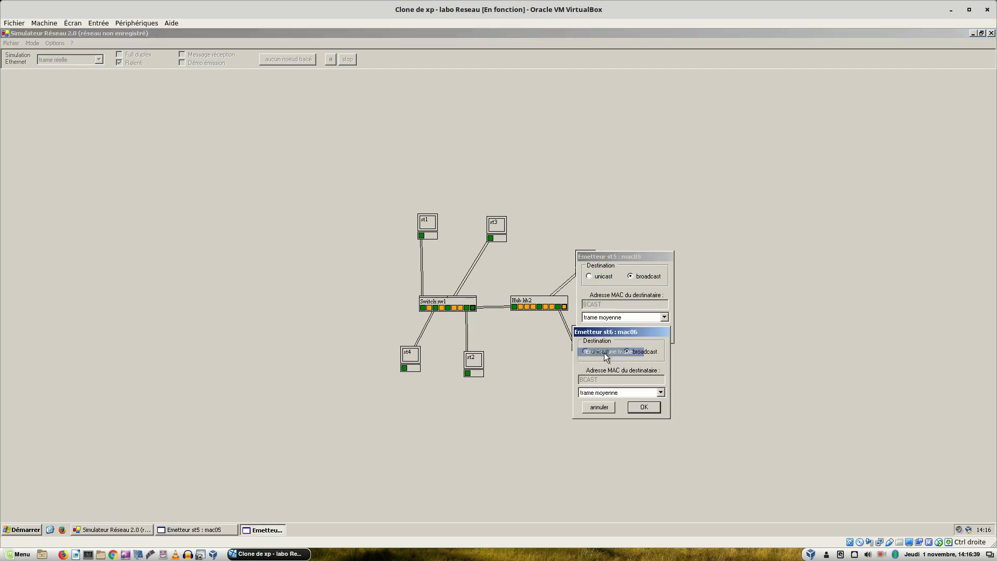
pyautogui.click(643, 408)
pyautogui.click(650, 332)
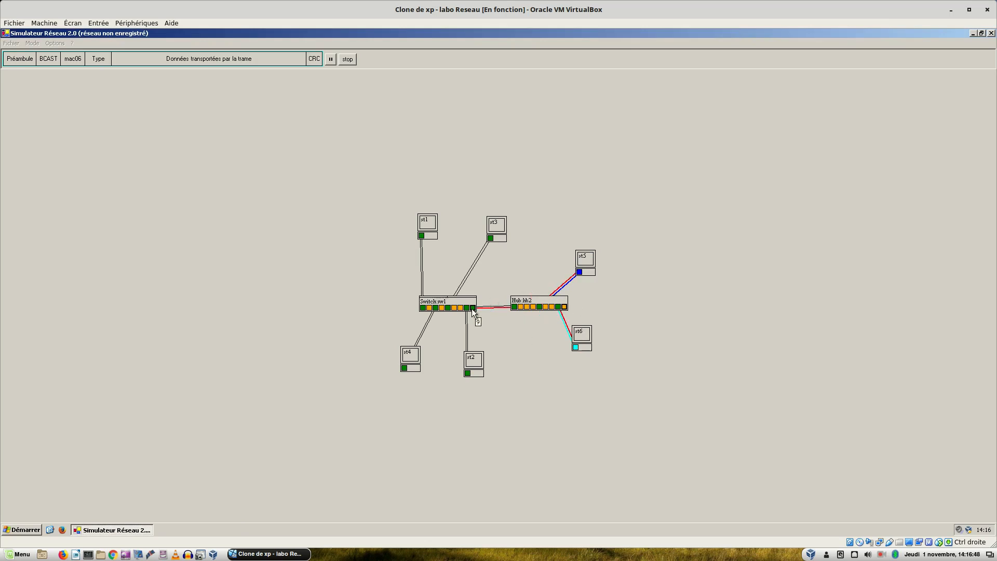
pyautogui.moveTo(477, 307)
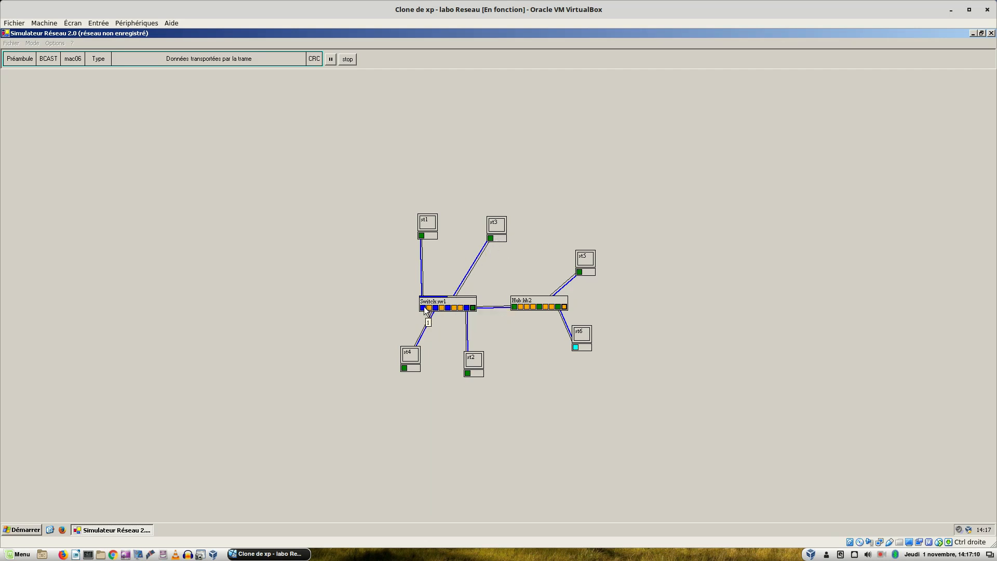
pyautogui.click(346, 58)
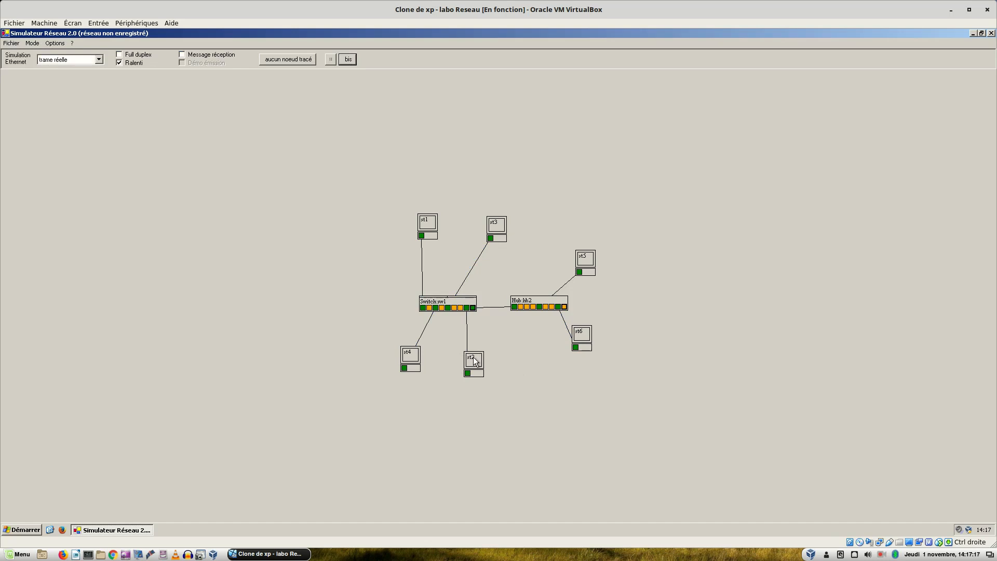
# In network design mode, add a hub below the switch, recable st2 to it instead of the switch, and link the hub to the switch.
pyautogui.click(33, 43)
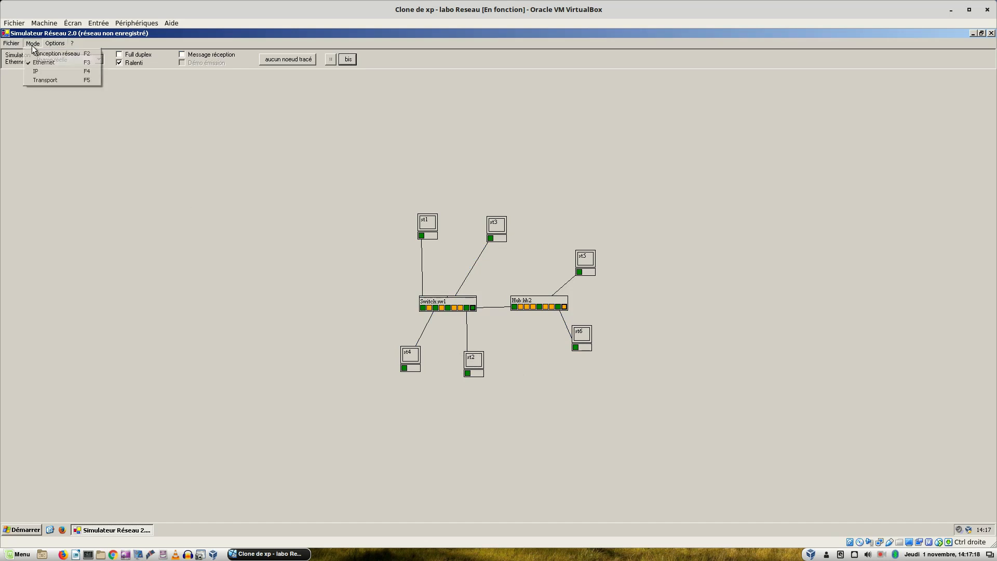
pyautogui.click(37, 54)
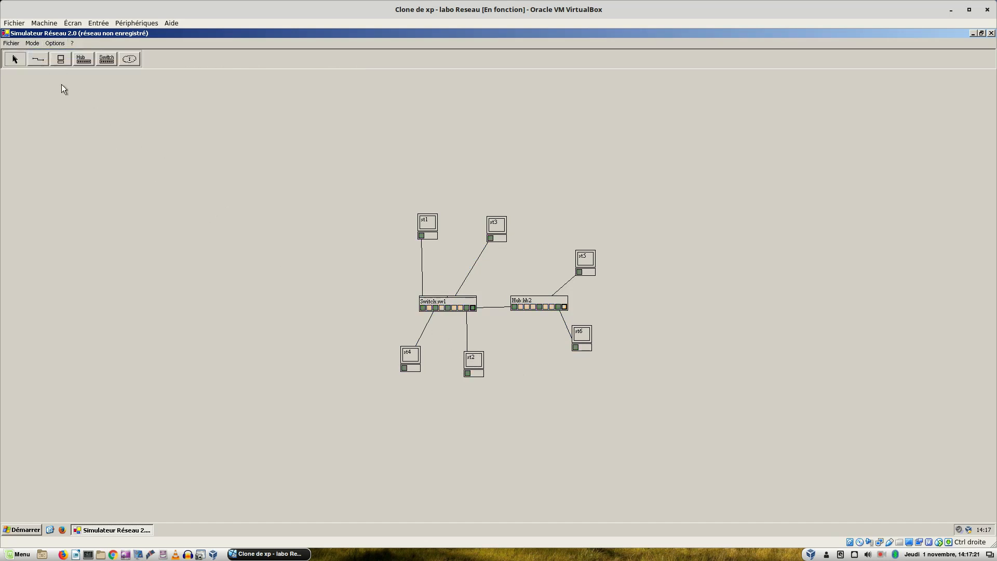
pyautogui.click(86, 59)
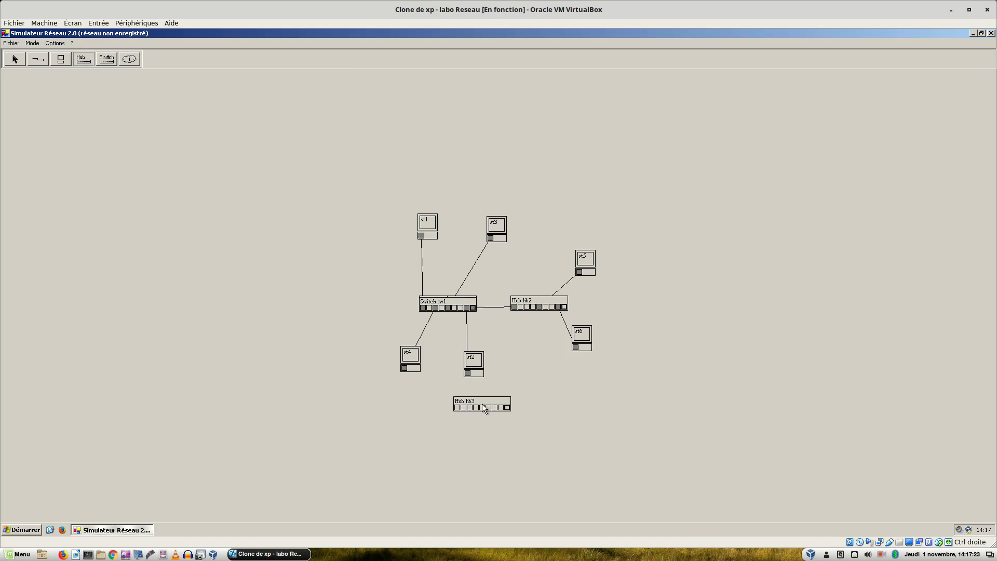
pyautogui.moveTo(473, 360); pyautogui.dragTo(546, 378)
pyautogui.moveTo(465, 310); pyautogui.dragTo(538, 390)
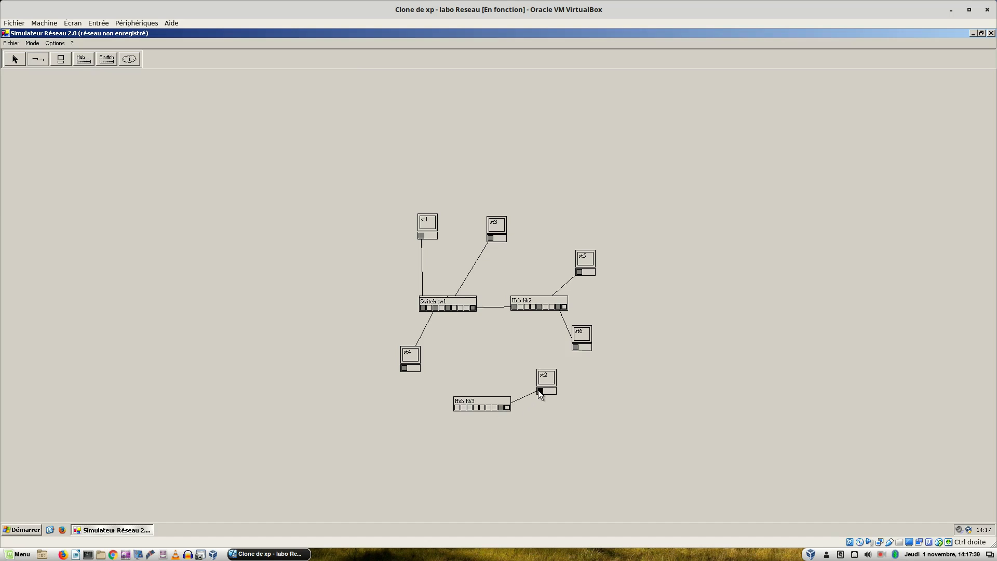
pyautogui.moveTo(507, 407); pyautogui.dragTo(460, 308)
# Add another station cabled to hub hb3, and move the hub, st2 and the new station closer to the switch.
pyautogui.click(61, 57)
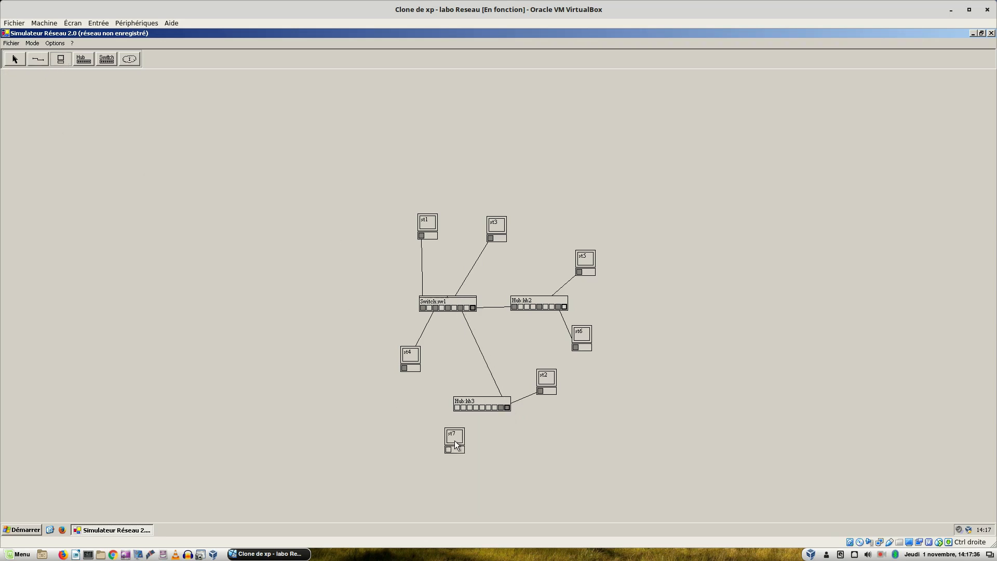
pyautogui.moveTo(449, 450); pyautogui.dragTo(461, 365)
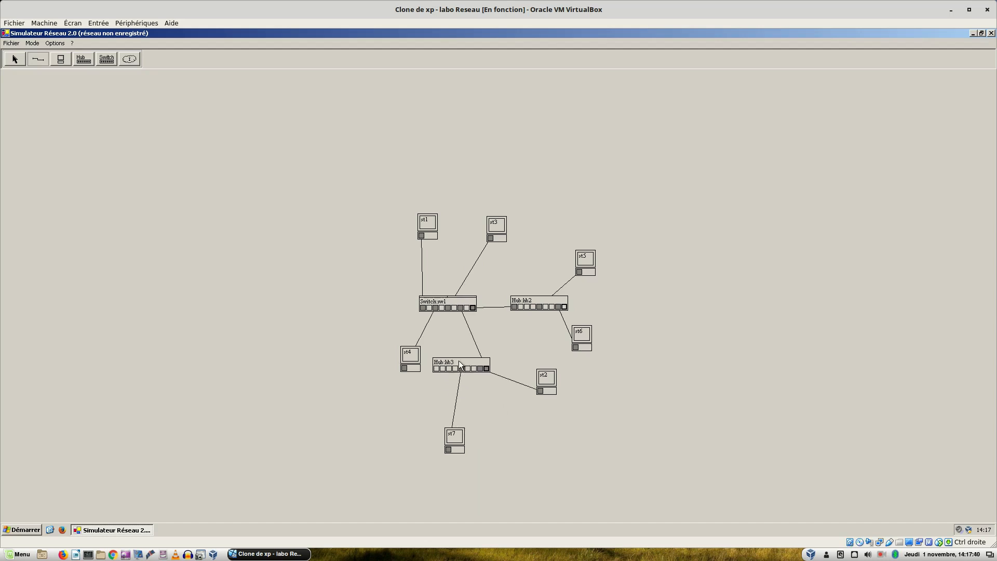
pyautogui.moveTo(557, 378); pyautogui.dragTo(521, 404)
pyautogui.moveTo(454, 439); pyautogui.dragTo(459, 411)
# Switch to Ethernet simulation mode and reposition st1, st4 and both hubs to set the switch's separate branches apart.
pyautogui.click(38, 46)
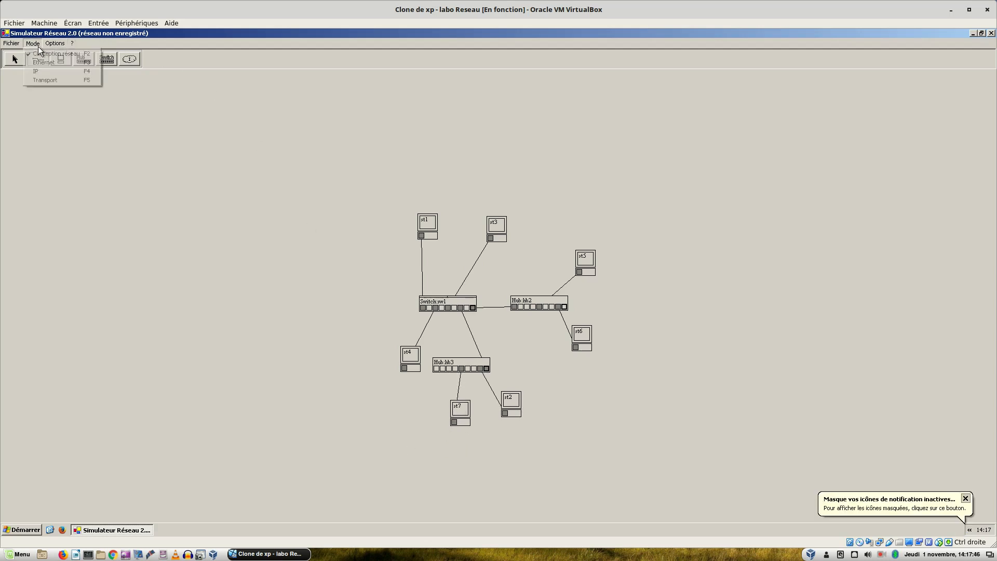
pyautogui.click(40, 61)
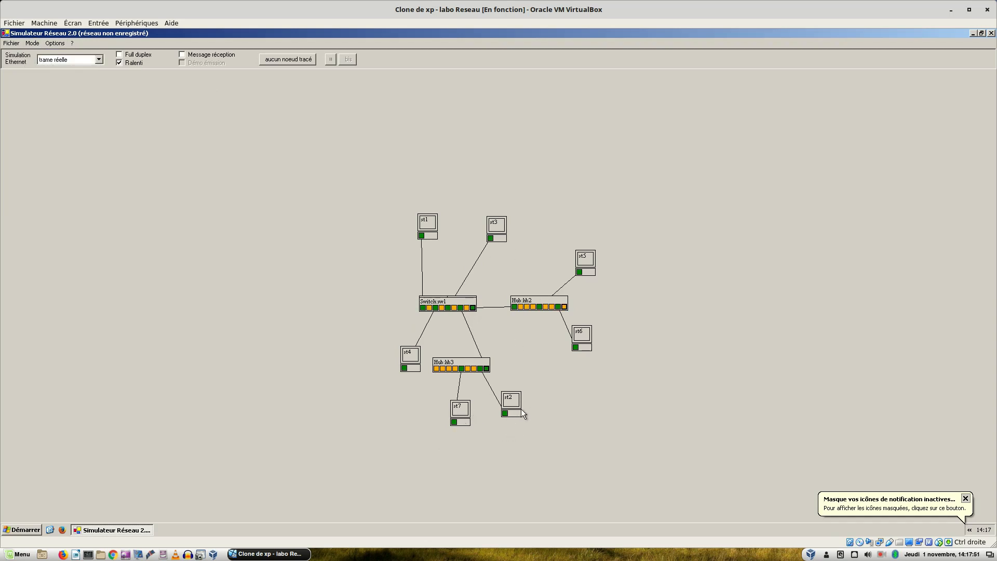
pyautogui.moveTo(458, 307)
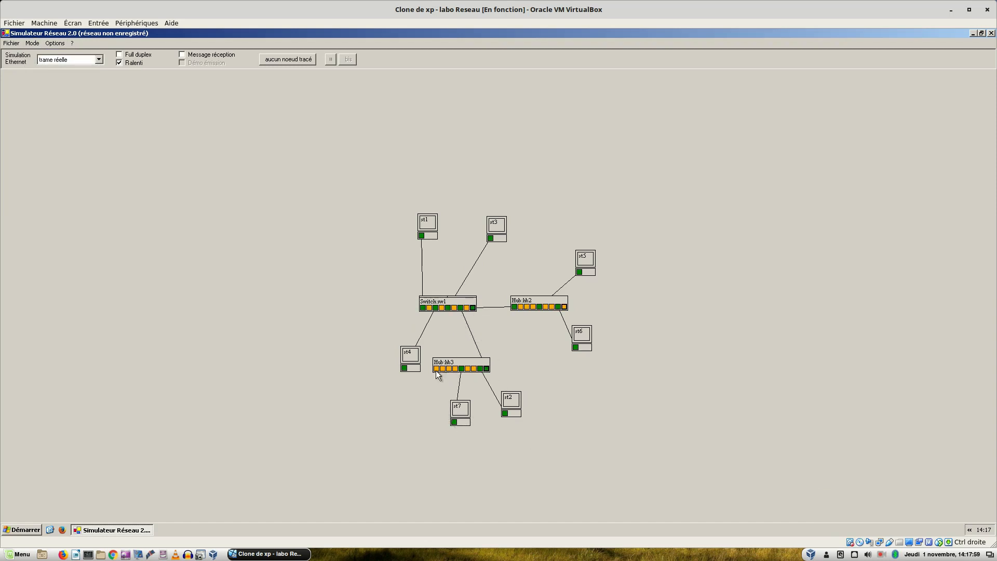
pyautogui.moveTo(449, 365); pyautogui.dragTo(457, 364)
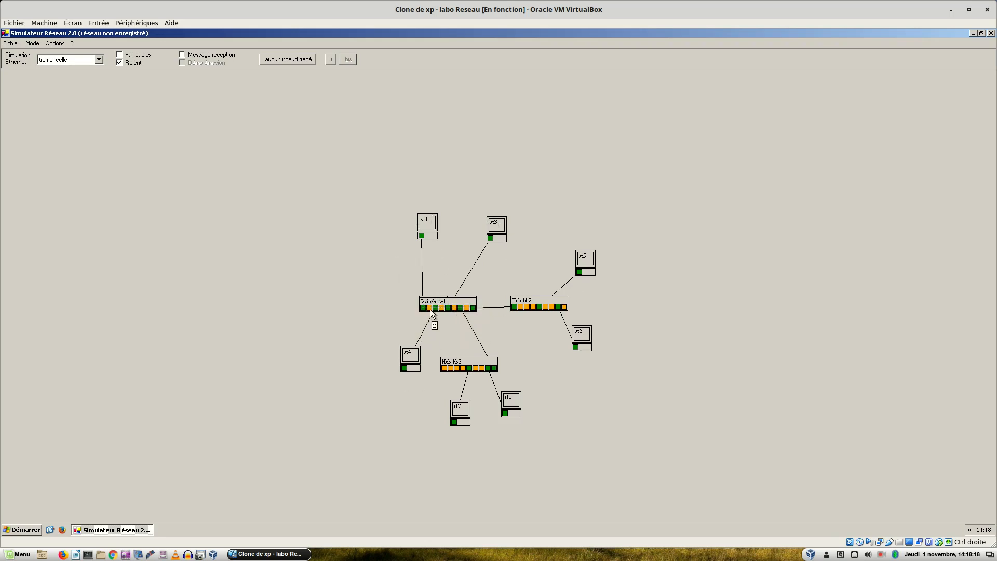
pyautogui.moveTo(410, 359); pyautogui.dragTo(362, 355)
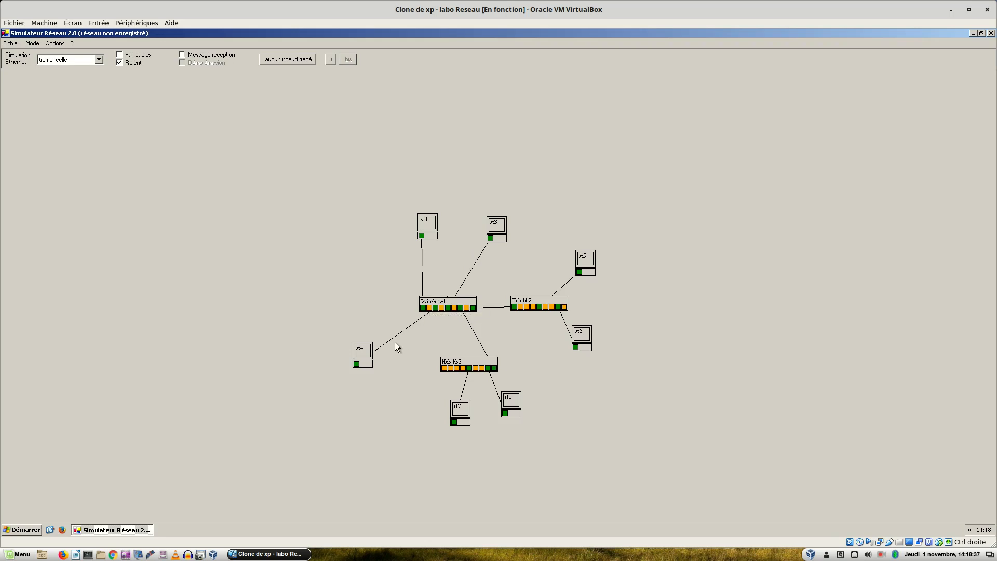
pyautogui.moveTo(364, 348); pyautogui.dragTo(392, 343)
pyautogui.moveTo(426, 220); pyautogui.dragTo(390, 243)
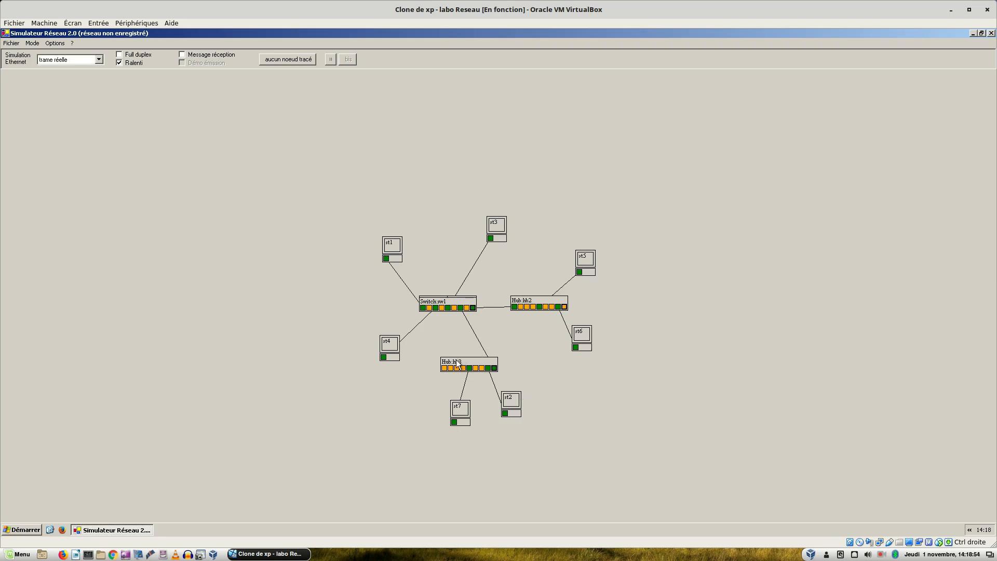
pyautogui.moveTo(457, 363); pyautogui.dragTo(458, 362)
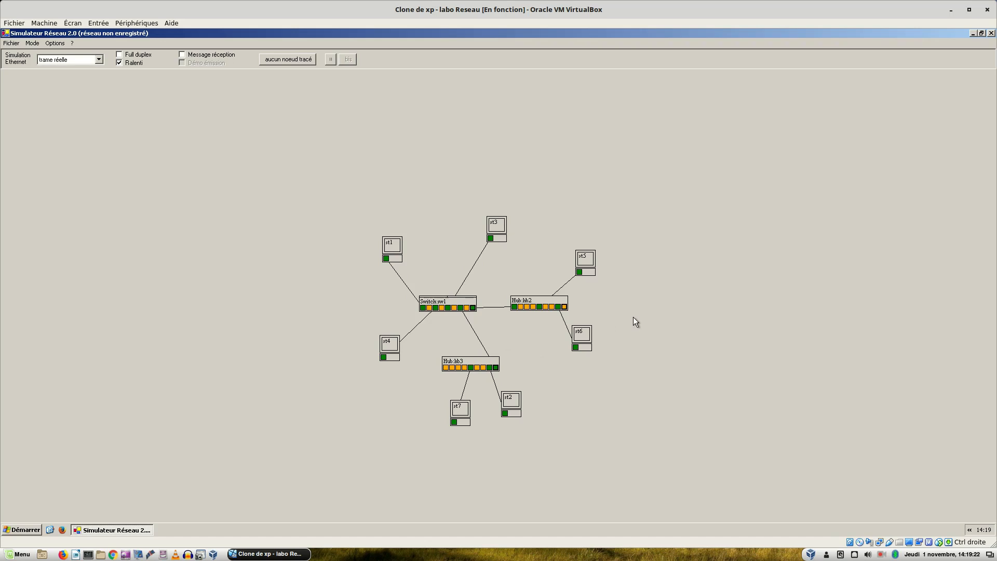
pyautogui.moveTo(541, 297)
pyautogui.mouseDown()
pyautogui.moveTo(563, 297)
pyautogui.moveTo(532, 297)
pyautogui.mouseUp()
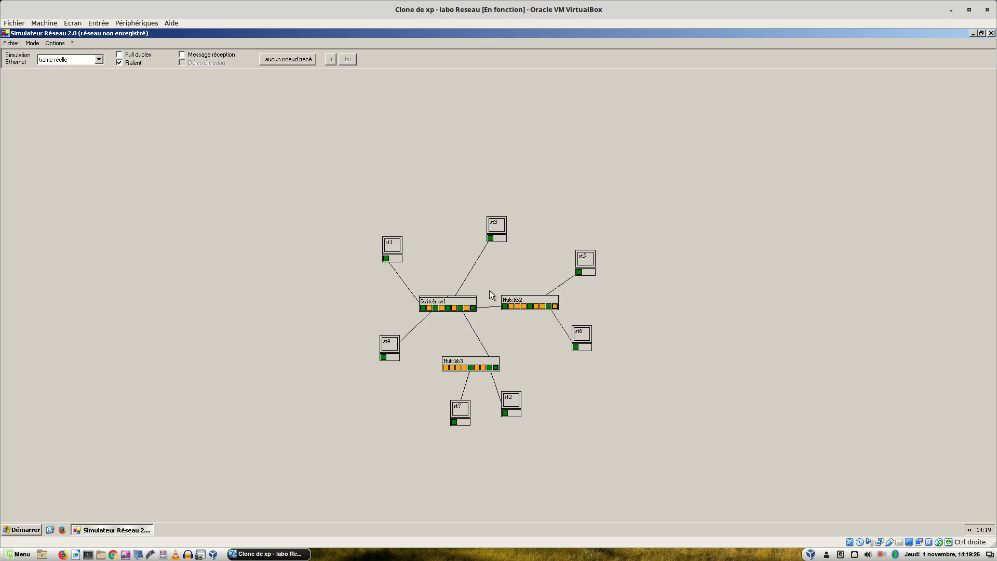
# Send a short broadcast frame (trame courte) from st1 and follow it through the switch and both hubs.
pyautogui.moveTo(453, 301)
pyautogui.moveTo(385, 261)
pyautogui.rightClick(384, 258)
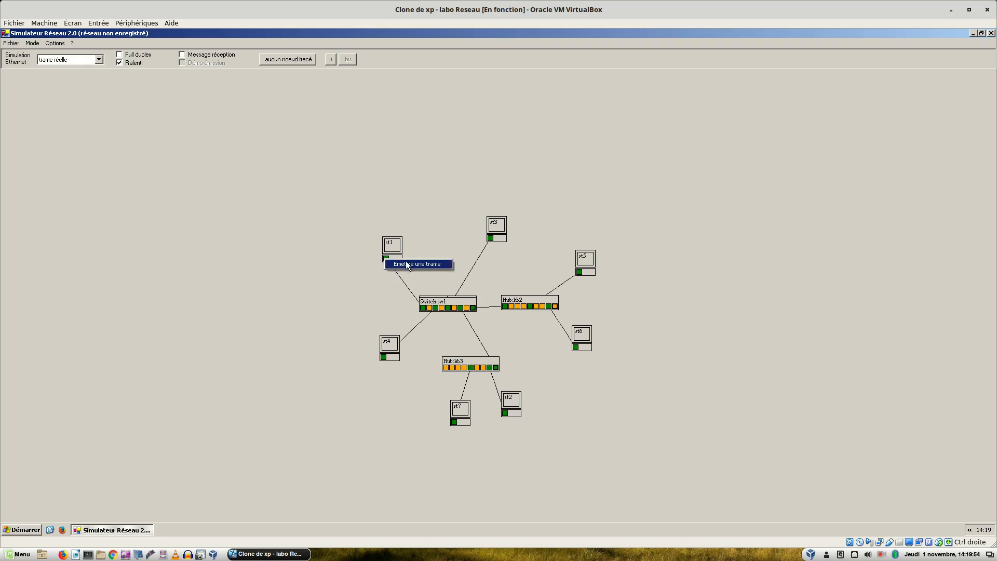
pyautogui.click(412, 264)
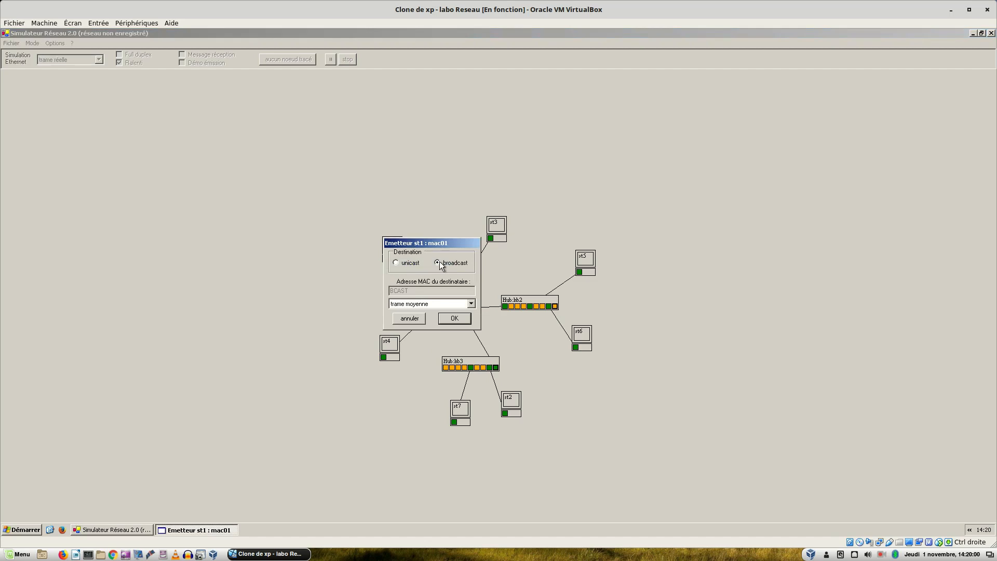
pyautogui.click(455, 304)
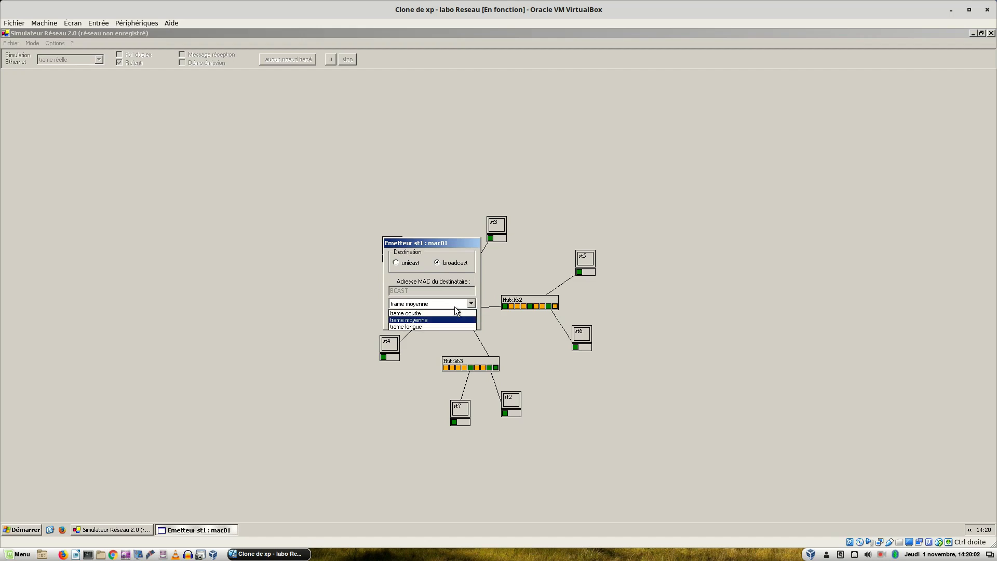
pyautogui.click(450, 313)
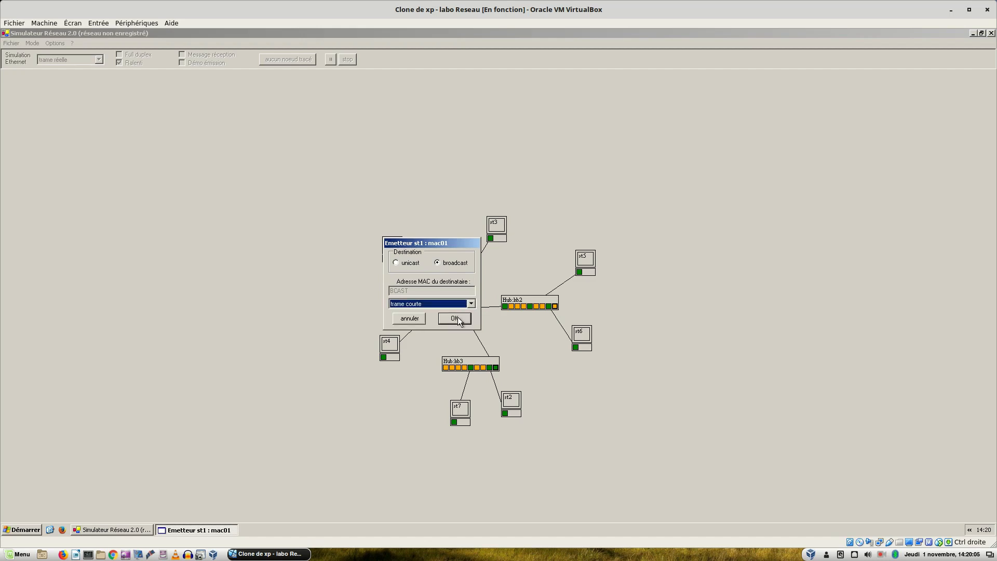
pyautogui.click(455, 318)
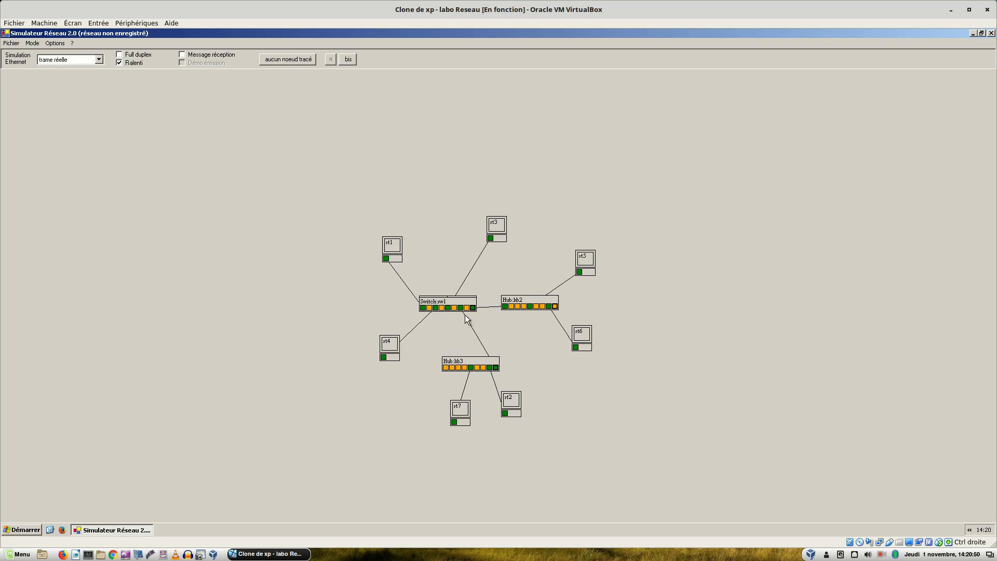
# Move station st3 closer to the switch.
pyautogui.moveTo(444, 304)
pyautogui.moveTo(498, 223); pyautogui.dragTo(476, 242)
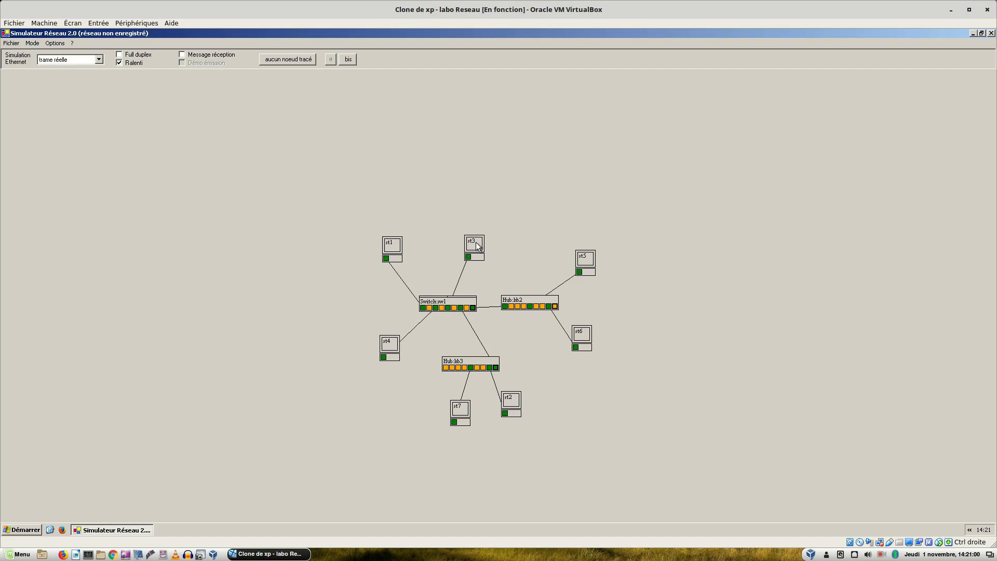